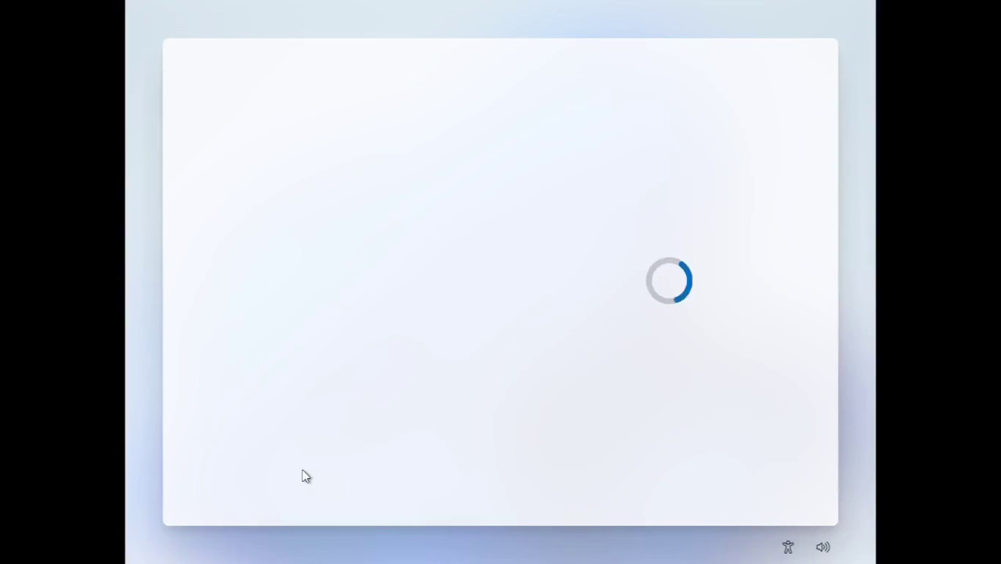
Confirm the default setup language to move on to the region question.
{"action": "key", "text": "Return"}
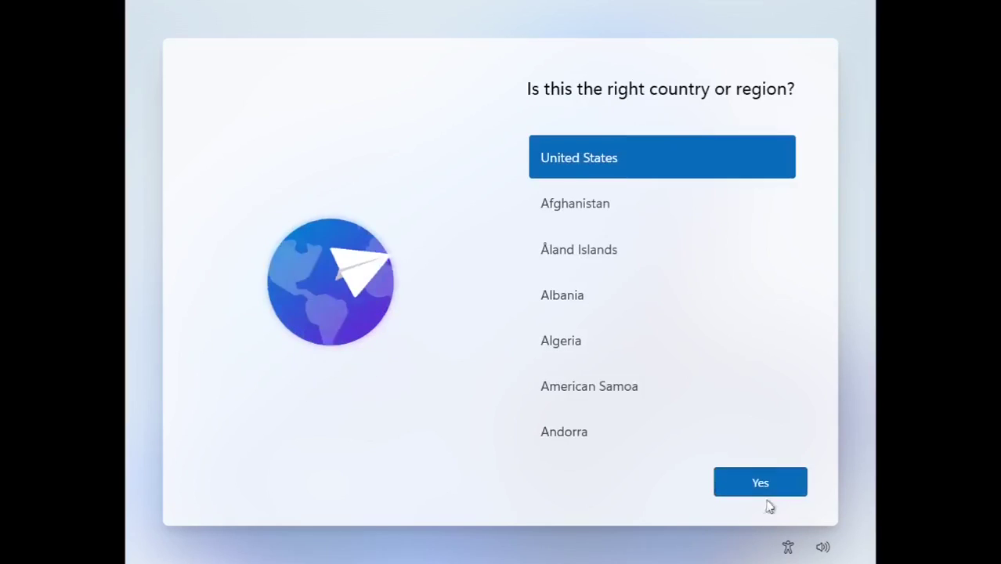
Accept United States and the suggested keyboard layout, choose personal use, and begin Microsoft sign-in.
{"action": "left_click", "coordinate": [761, 490]}
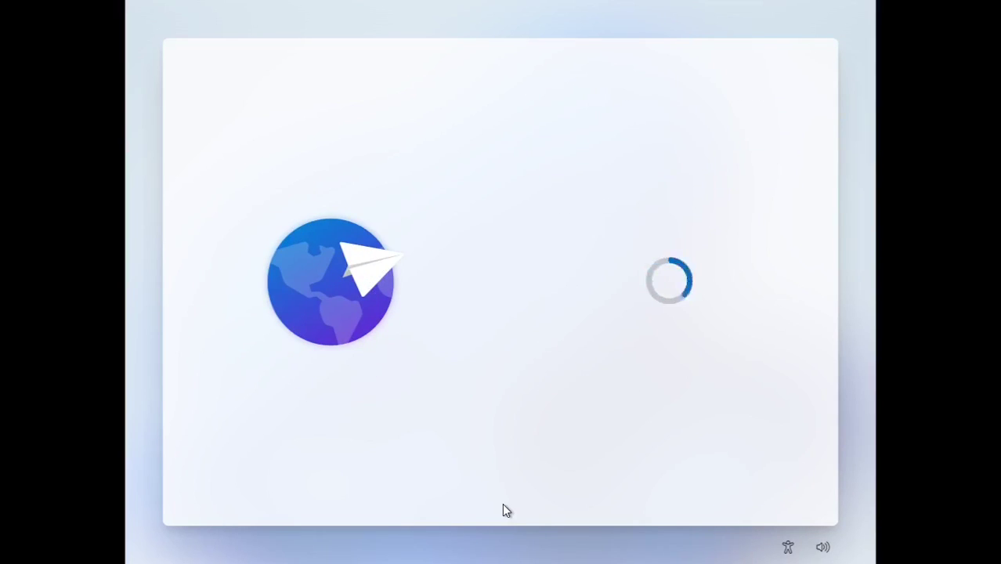
{"action": "key", "text": "Return"}
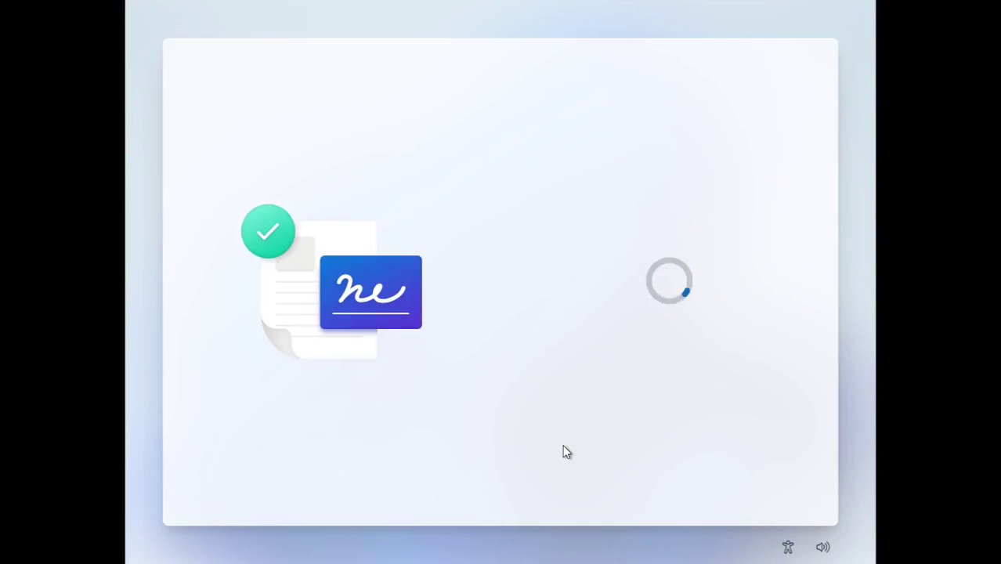
{"action": "left_click", "coordinate": [664, 188]}
{"action": "left_click", "coordinate": [755, 480]}
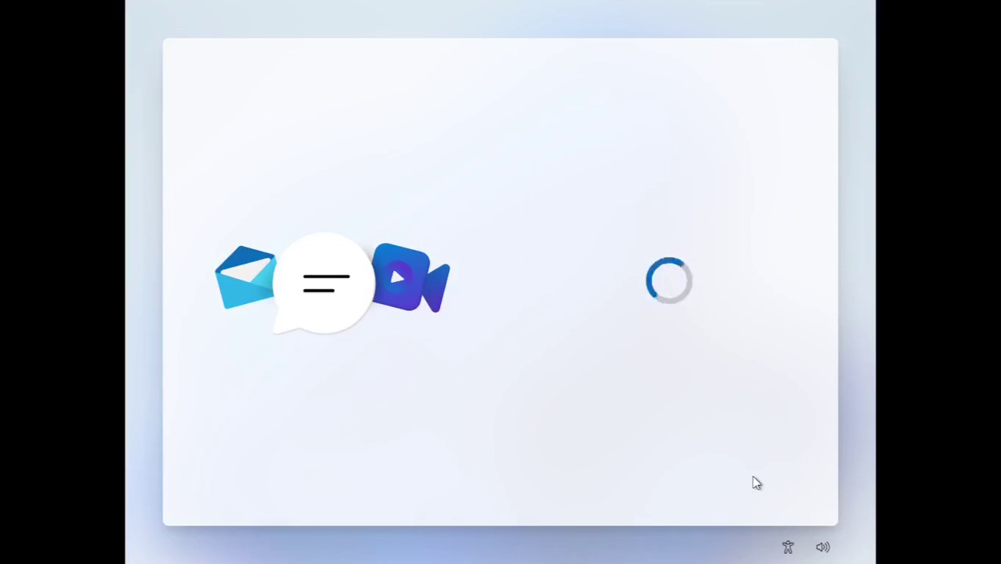
{"action": "left_click", "coordinate": [716, 474]}
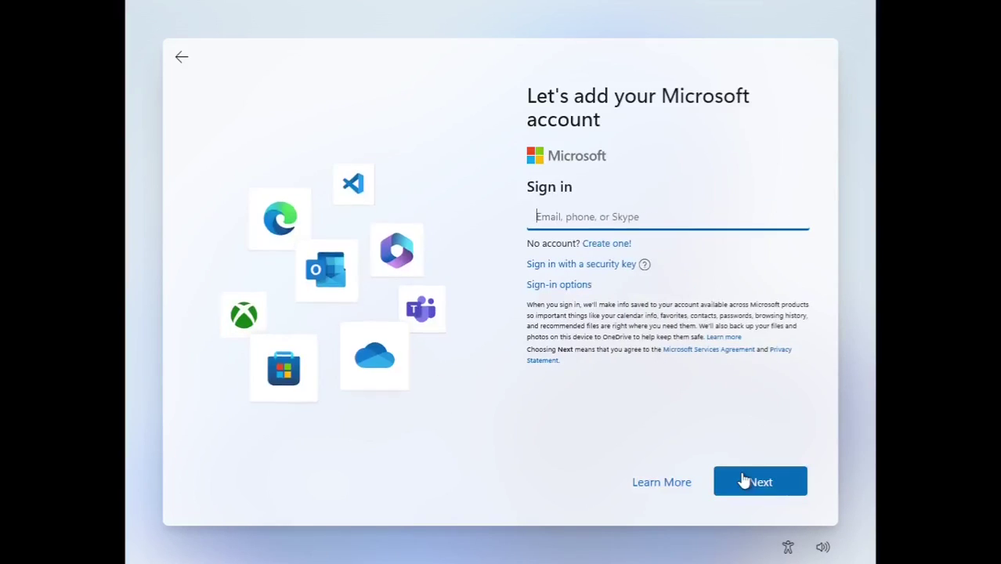
Enter the Microsoft account e-mail address and start creating a sign-in PIN.
{"action": "left_click", "coordinate": [741, 476]}
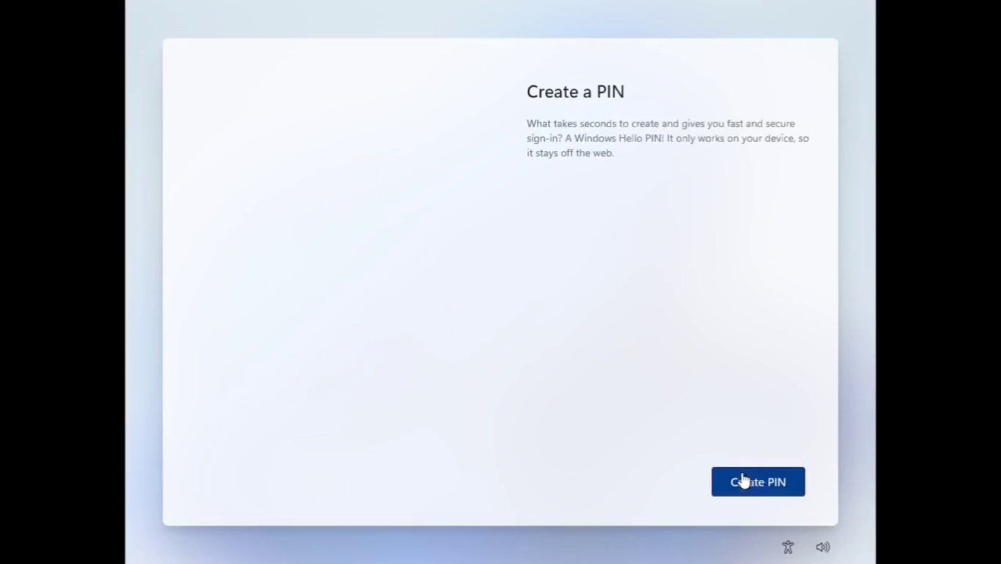
{"action": "left_click", "coordinate": [742, 480]}
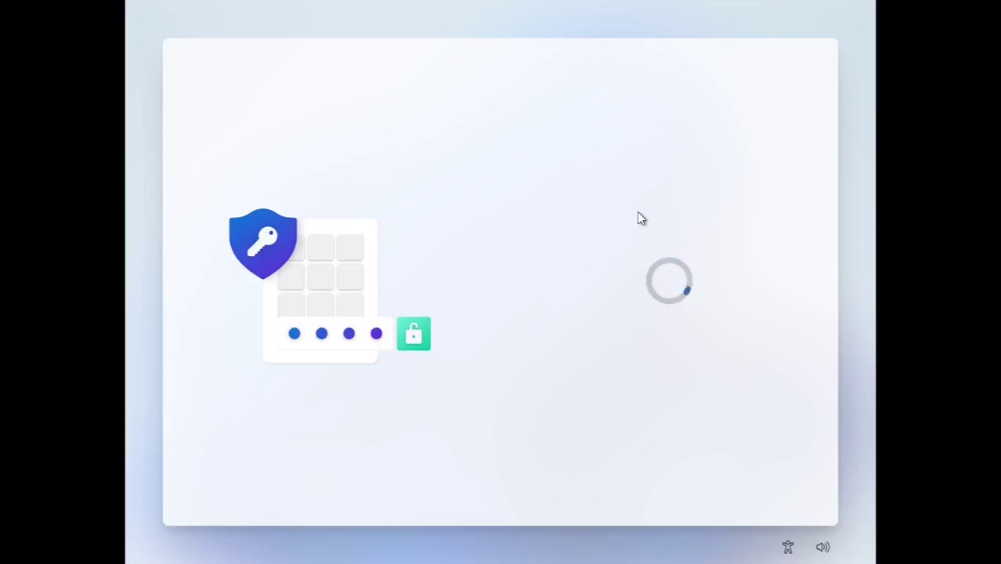
Set Location, Find my device and Inking to No and diagnostics to Required only, then decline Microsoft 365.
{"action": "left_click", "coordinate": [544, 276]}
{"action": "left_click", "coordinate": [544, 377]}
{"action": "scroll", "coordinate": [642, 329], "scroll_direction": "down", "scroll_amount": 3}
{"action": "left_click", "coordinate": [544, 316]}
{"action": "left_click", "coordinate": [544, 402]}
{"action": "left_click", "coordinate": [760, 483]}
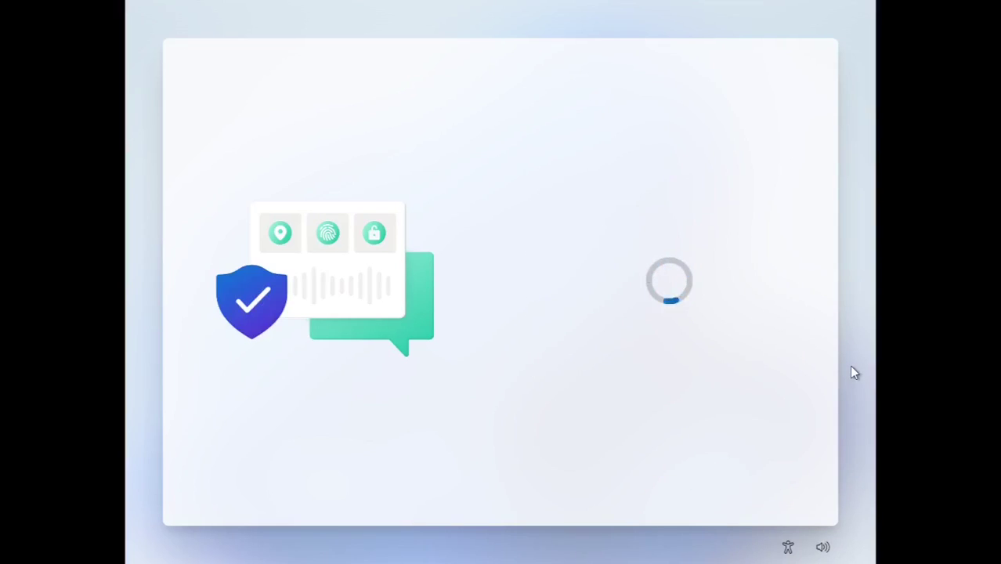
{"action": "left_click", "coordinate": [657, 480]}
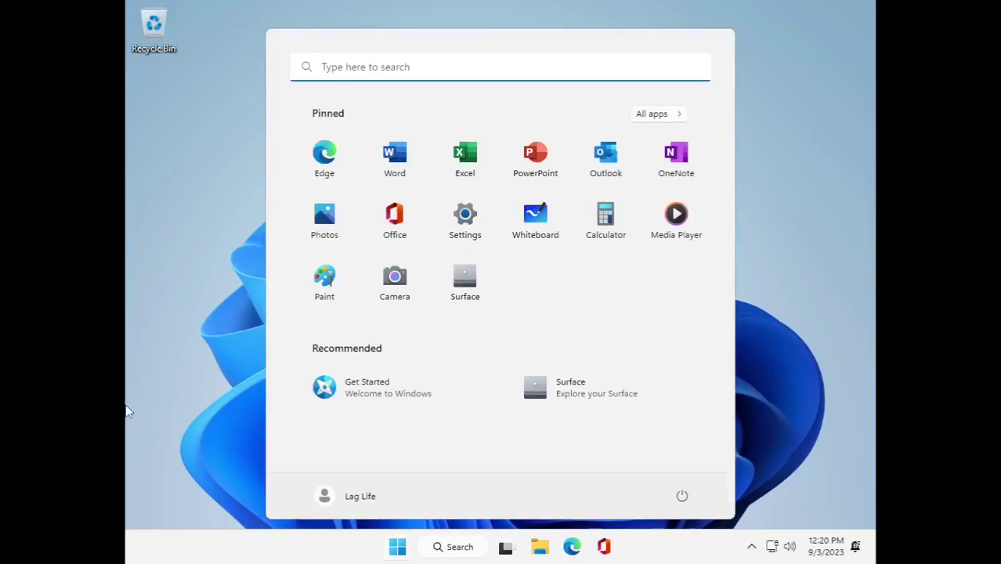
{"action": "left_click", "coordinate": [784, 296]}
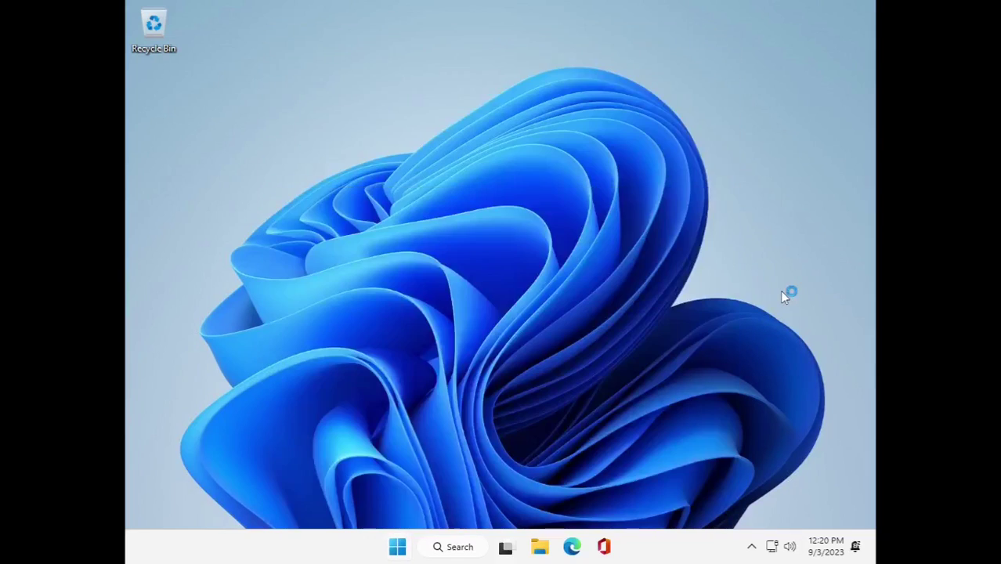
Launch Notepad from the Run box and restore and centre its window.
{"action": "key", "text": "super+r"}
{"action": "type", "text": "cmd"}
{"action": "key", "text": "Return"}
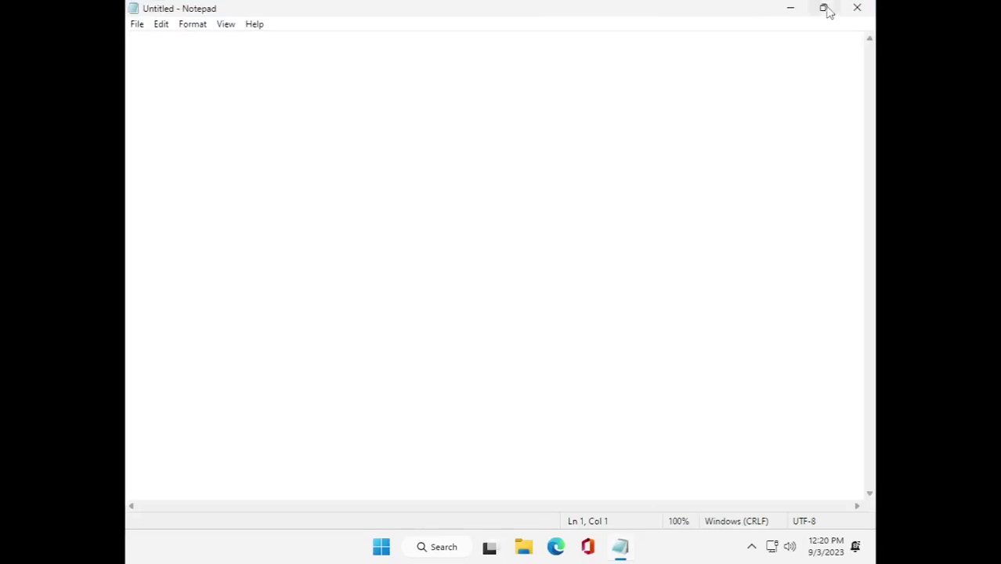
{"action": "left_click", "coordinate": [823, 8]}
{"action": "left_click_drag", "start_coordinate": [431, 40], "coordinate": [533, 148]}
Type a note: no graphics or VMware tools drivers, so the VM will be slow, apps still installing.
{"action": "type", "text": "So"}
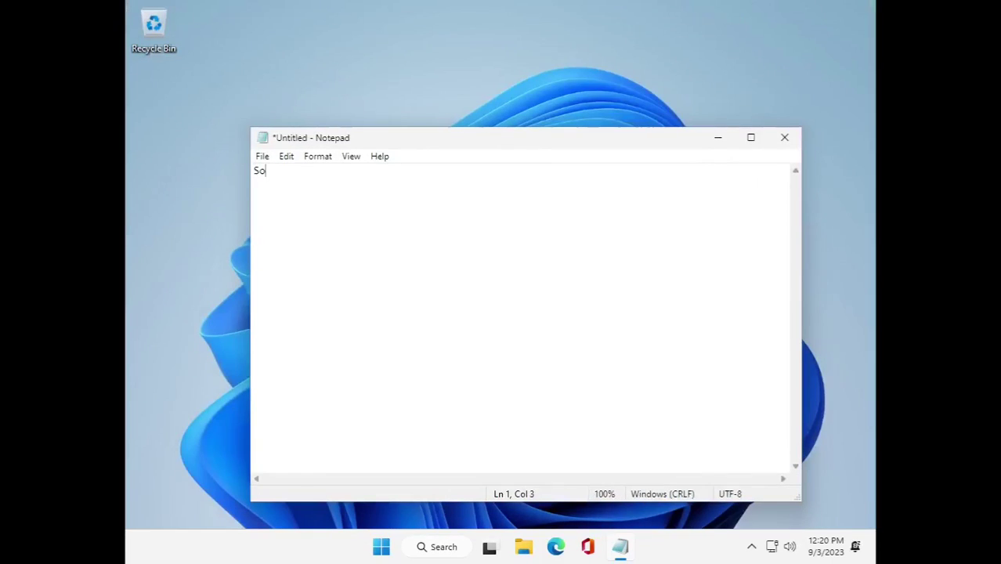
{"action": "type", "text": " here we are at the desktop. But you can c"}
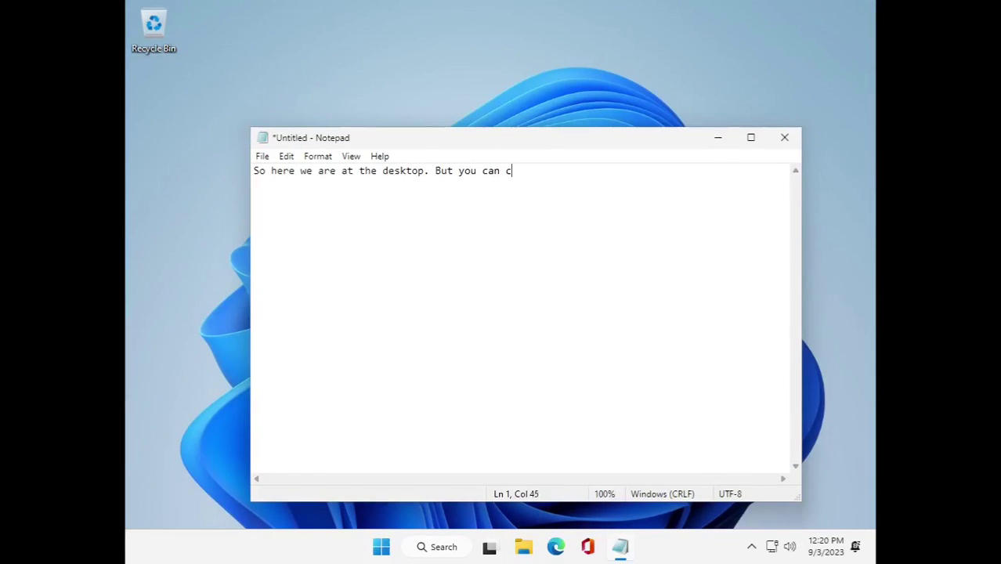
{"action": "type", "text": "learly notice that ther"}
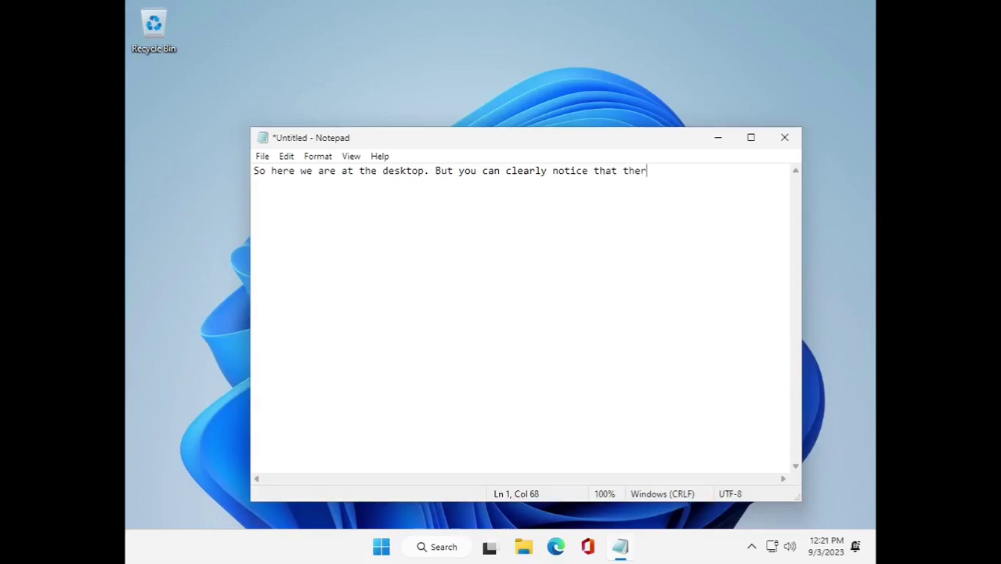
{"action": "type", "text": "e are no graphccs drivers"}
{"action": "key", "text": "Return"}
{"action": "type", "text": "ins"}
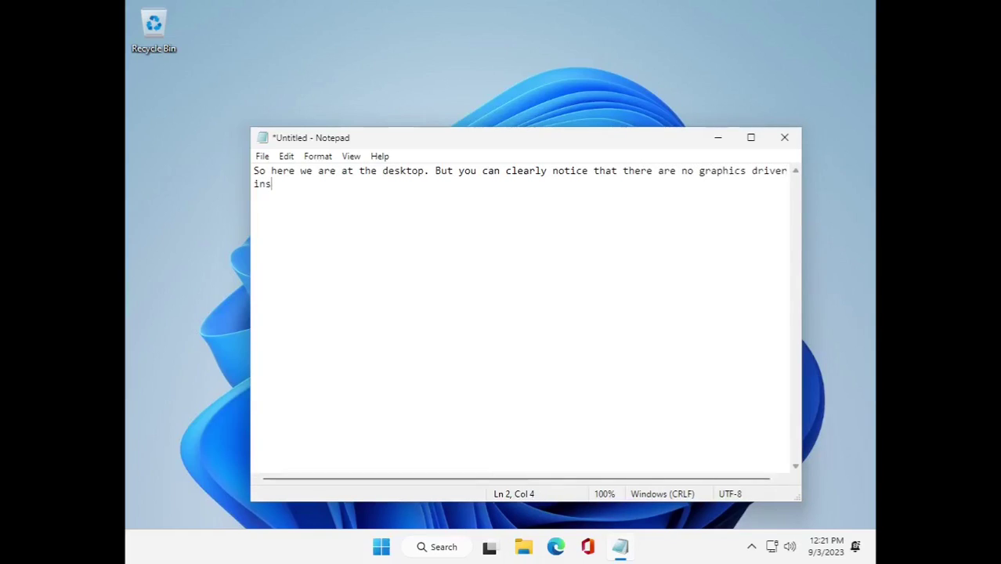
{"action": "type", "text": "talled, or any VMware tool"}
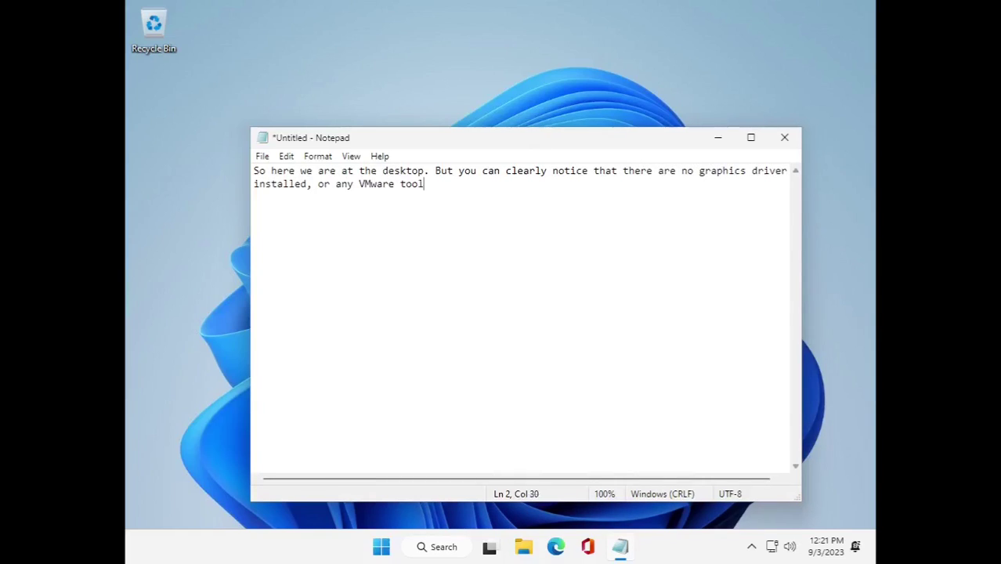
{"action": "type", "text": "s drivers. This means this VM is wi"}
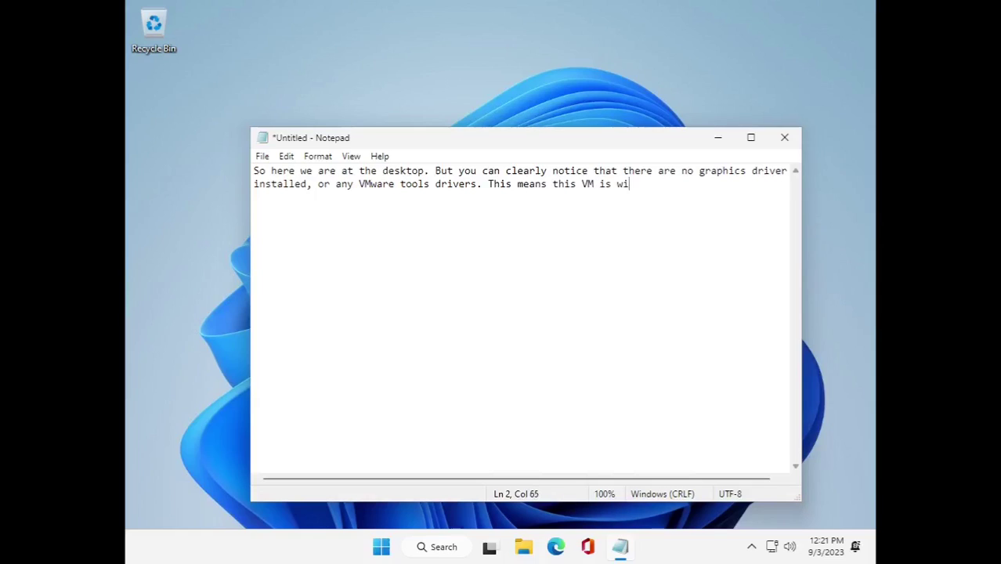
{"action": "key", "text": "BackSpace"}
{"action": "key", "text": "BackSpace"}
{"action": "type", "text": "going to be very slow."}
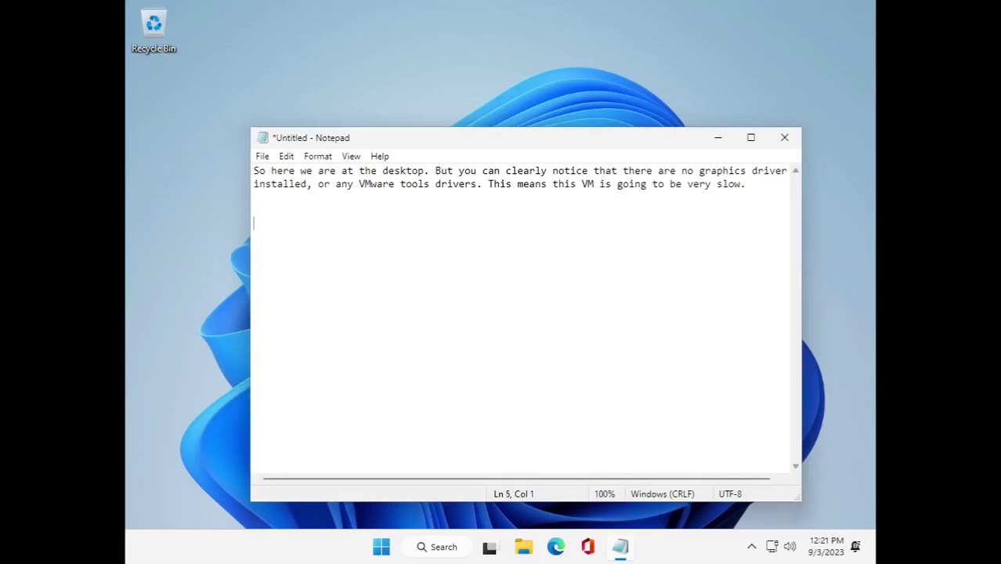
{"action": "type", "text": "It is possible to fix it thouch"}
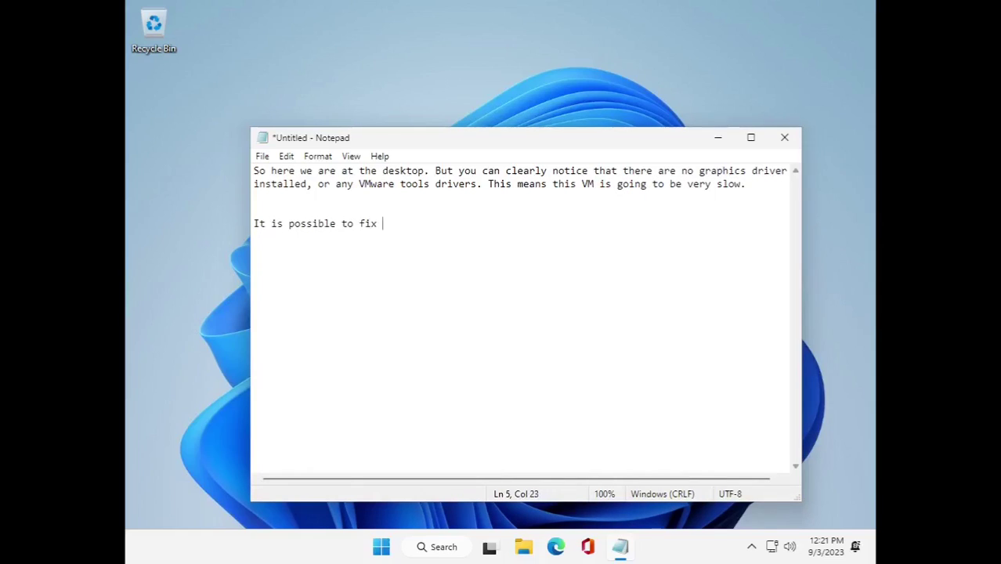
{"action": "key", "text": "BackSpace"}
{"action": "key", "text": "BackSpace"}
{"action": "type", "text": "gh!"}
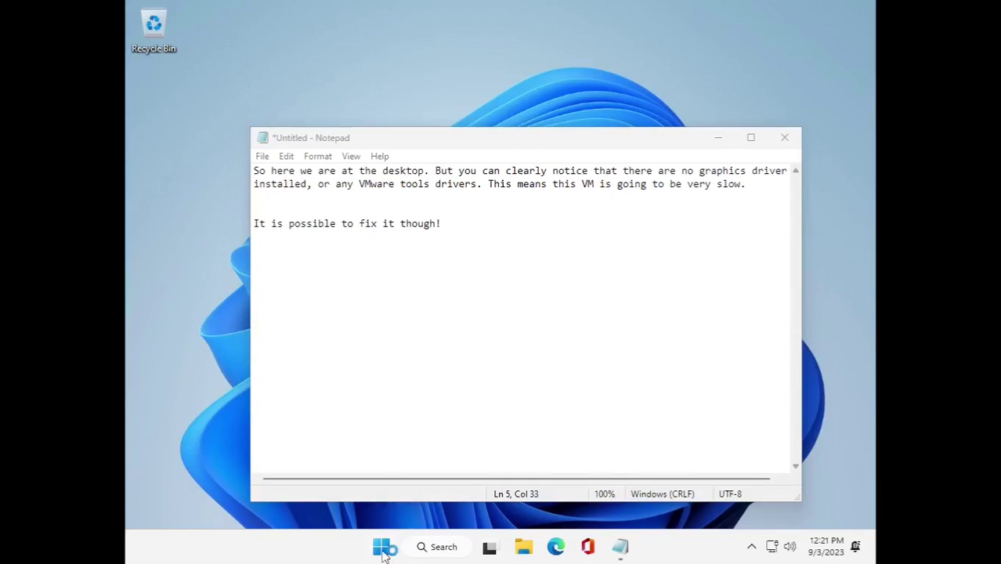
{"action": "left_click_drag", "start_coordinate": [382, 139], "coordinate": [440, 130]}
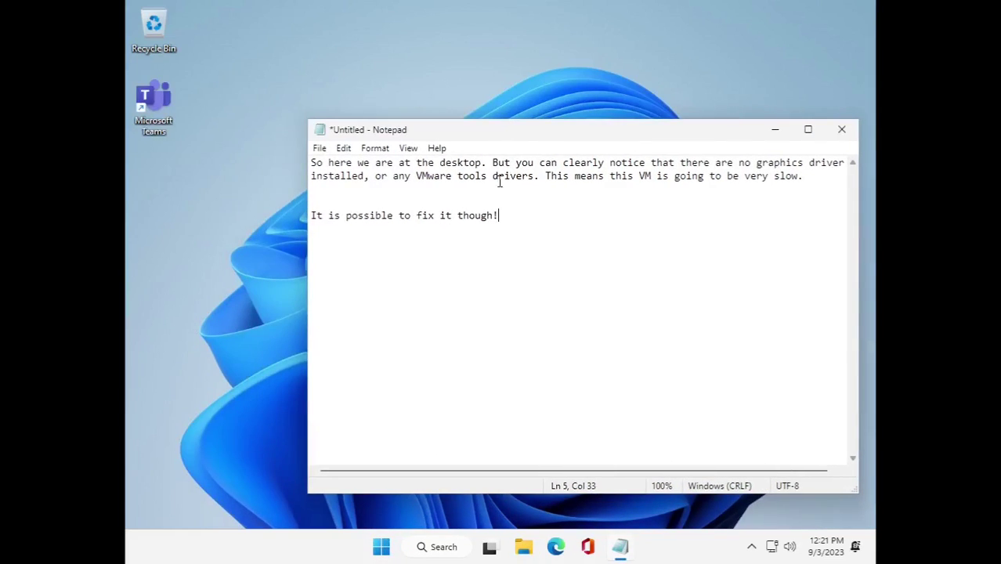
{"action": "left_click", "coordinate": [538, 189]}
{"action": "type", "text": "(seems like it's s"}
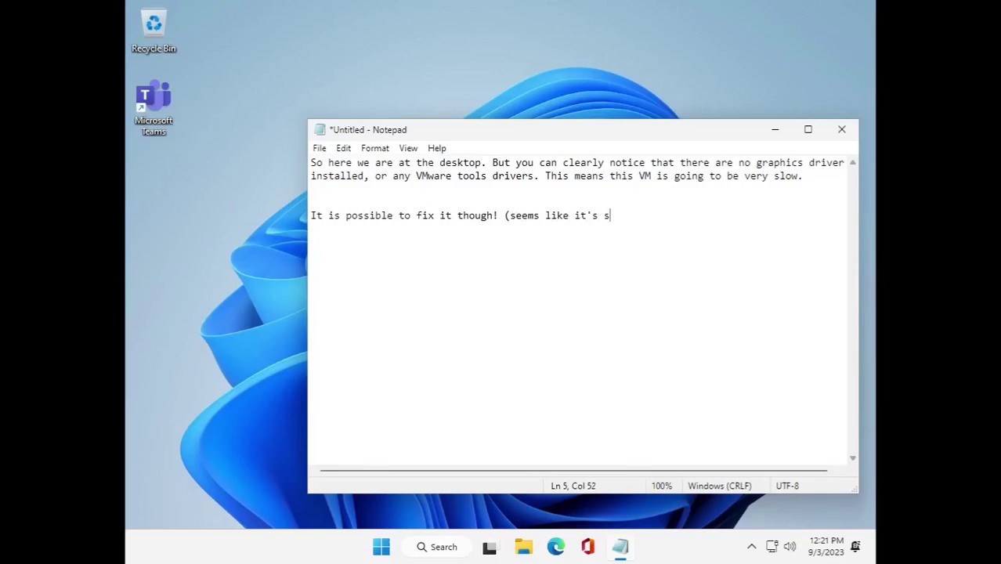
{"action": "type", "text": "till not done installing apps)"}
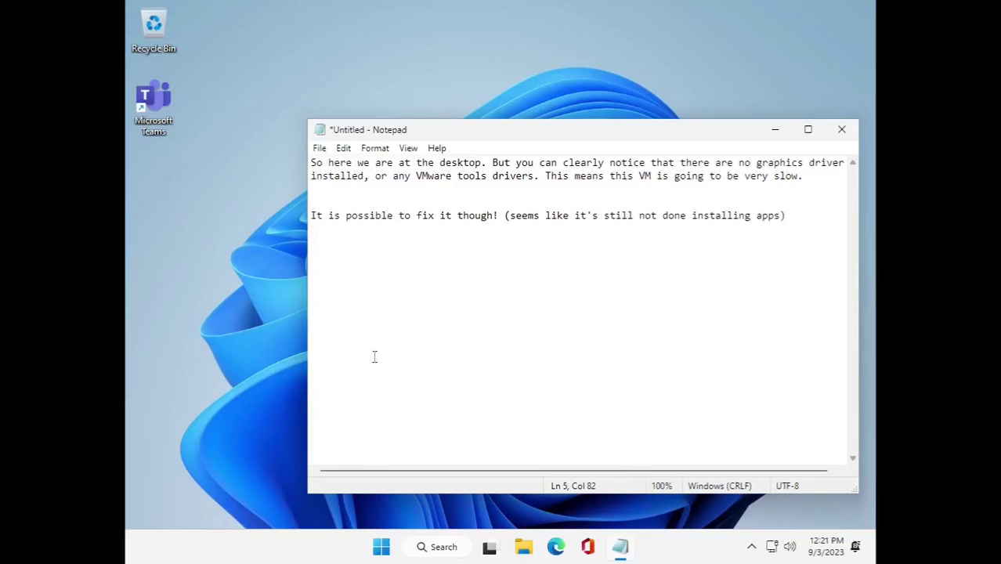
{"action": "left_click", "coordinate": [382, 546]}
Browse the installed apps and note that Minecraft Education Edition was installed by default.
{"action": "left_click", "coordinate": [678, 115]}
{"action": "scroll", "coordinate": [539, 270], "scroll_direction": "down", "scroll_amount": 10}
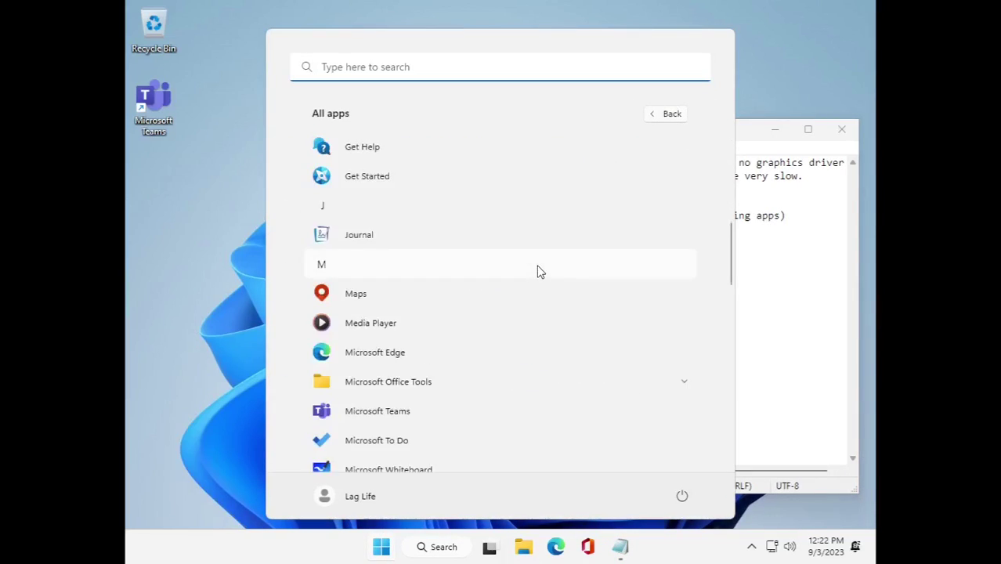
{"action": "scroll", "coordinate": [508, 307], "scroll_direction": "down", "scroll_amount": 5}
{"action": "left_click", "coordinate": [809, 293]}
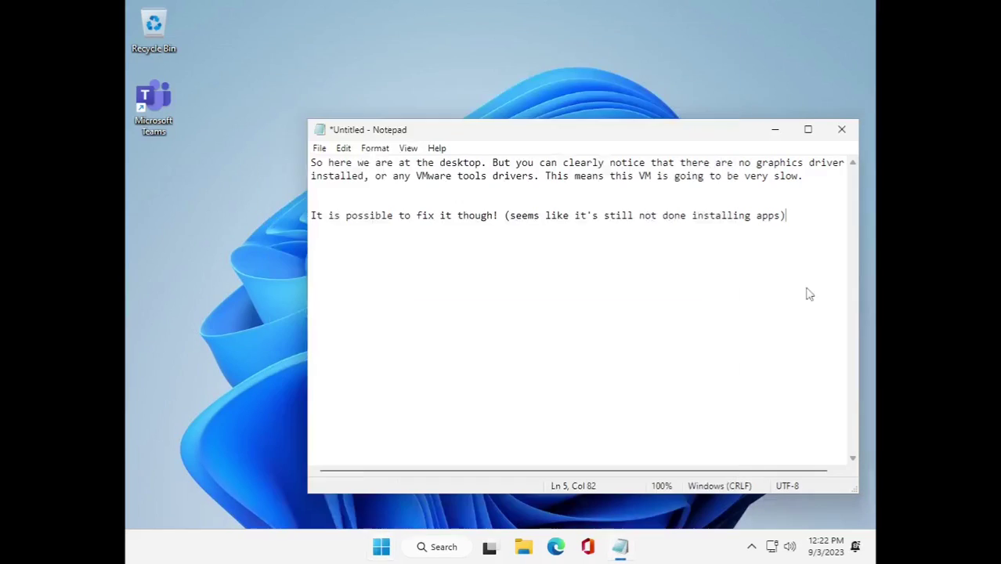
{"action": "key", "text": "Return"}
{"action": "key", "text": "Return"}
{"action": "type", "text": "Minecraft Educatio"}
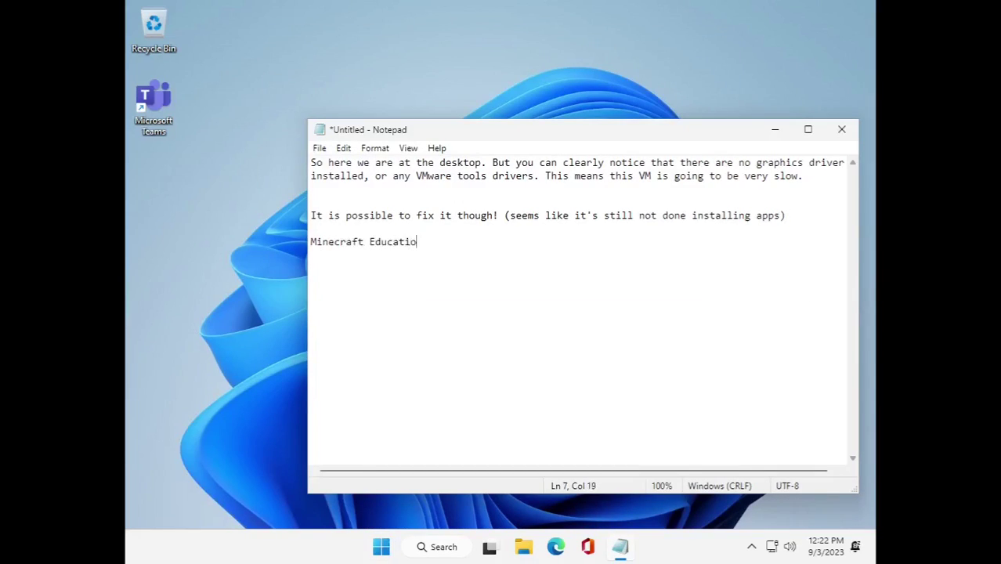
{"action": "type", "text": "n Edition got installed by default lol"}
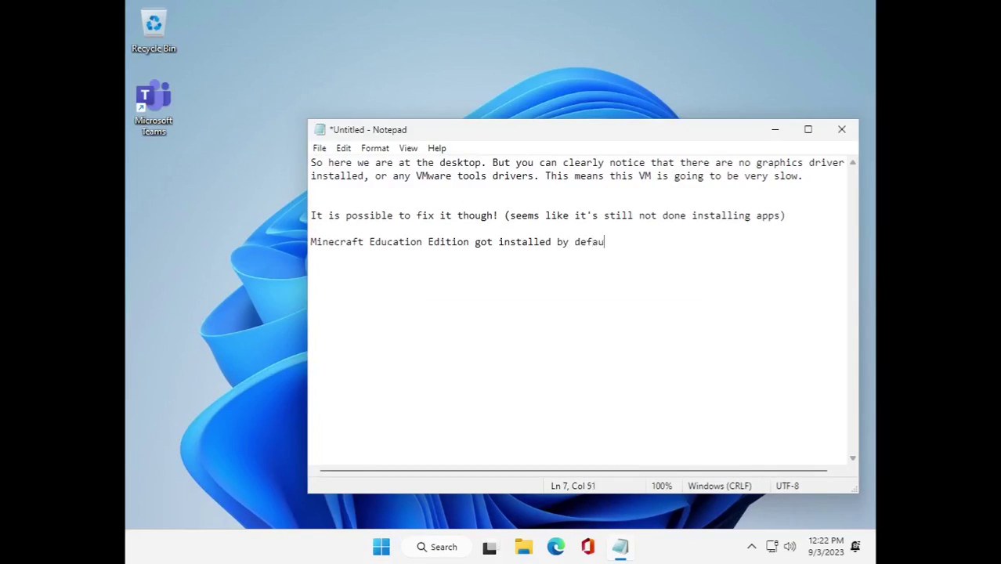
{"action": "key", "text": "Return"}
{"action": "key", "text": "Return"}
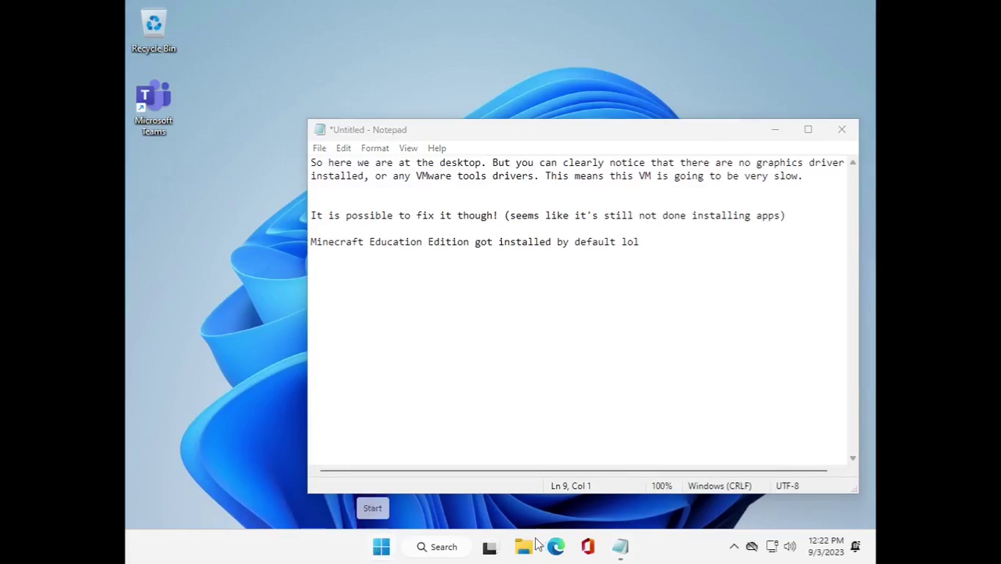
Test File Explorer and the Management Console, noting that MMC works but CMD does not.
{"action": "key", "text": "super+e"}
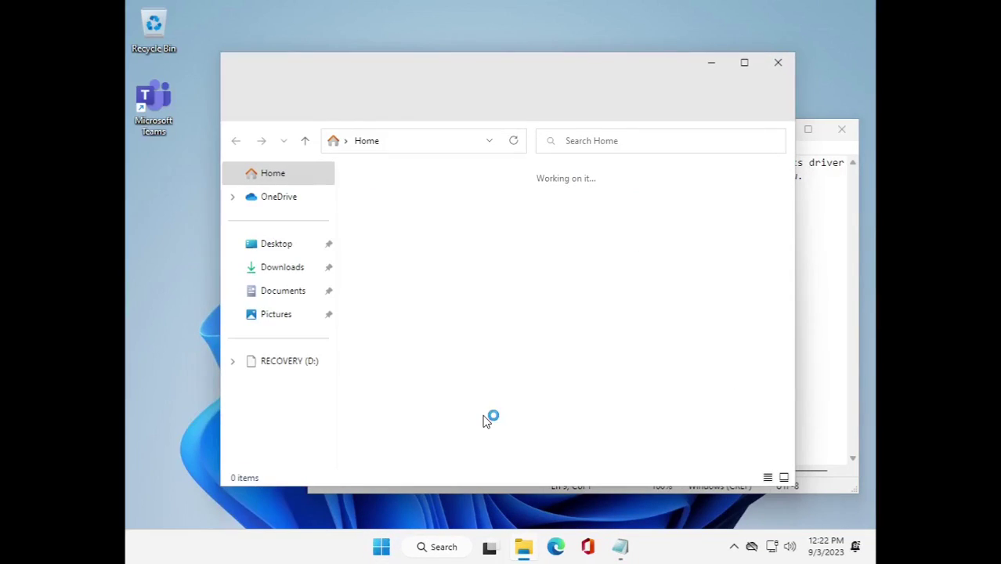
{"action": "key", "text": "alt+F4"}
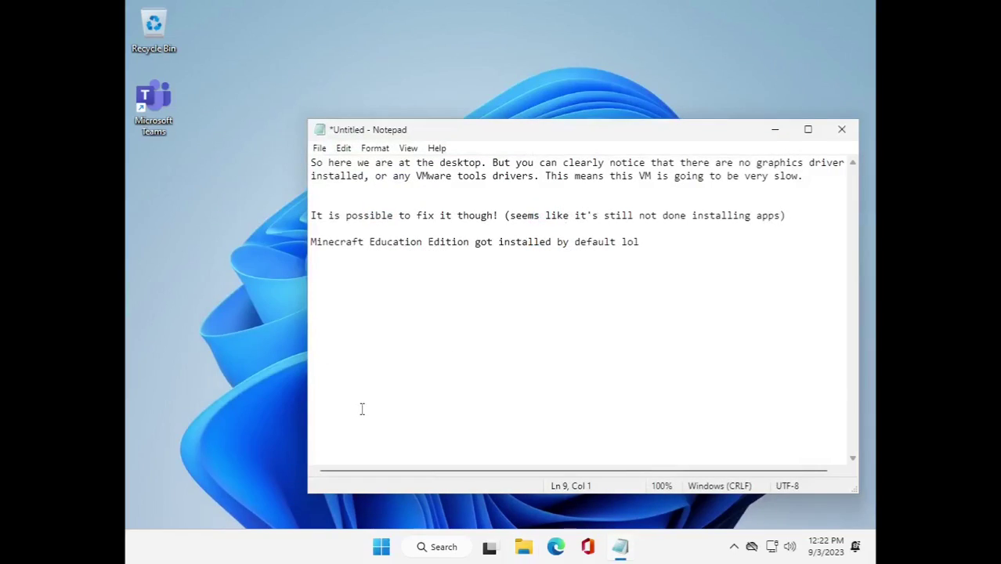
{"action": "key", "text": "super+r"}
{"action": "type", "text": "m"}
{"action": "key", "text": "Return"}
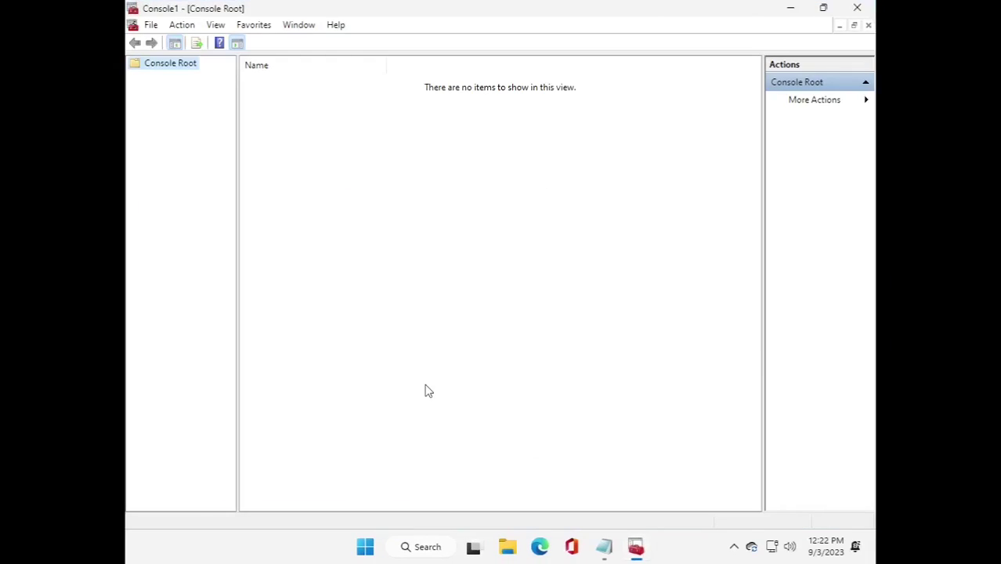
{"action": "left_click", "coordinate": [858, 8]}
{"action": "type", "text": "OK"}
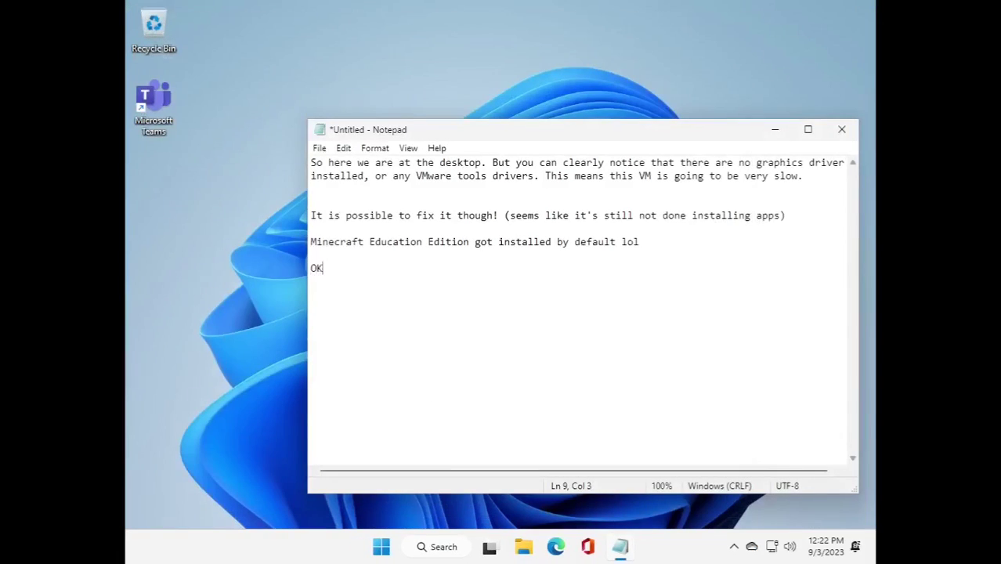
{"action": "type", "text": ", so the Microsoft Management console still works."}
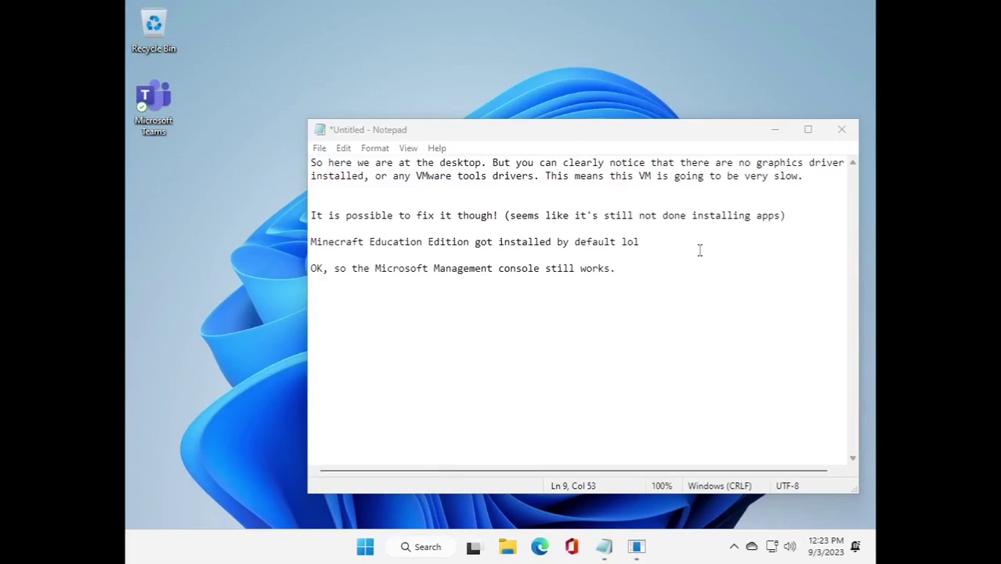
{"action": "key", "text": "Return"}
{"action": "type", "text": "CMD does not."}
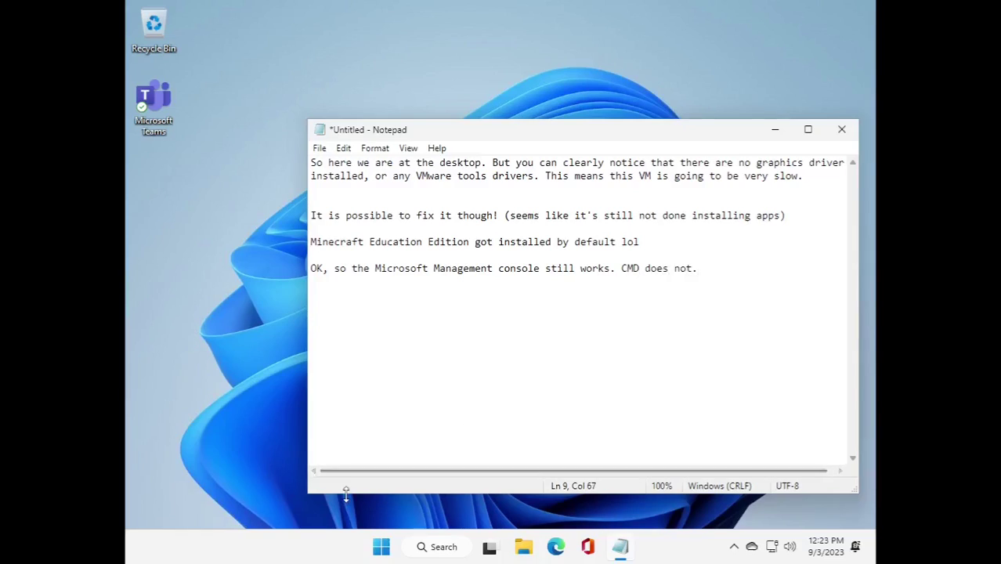
Run winver, note that this is indeed Windows 11 SE, and close About Windows.
{"action": "key", "text": "super+r"}
{"action": "type", "text": "winver"}
{"action": "key", "text": "Return"}
{"action": "left_click_drag", "start_coordinate": [490, 139], "coordinate": [434, 318]}
{"action": "type", "text": "As you ca"}
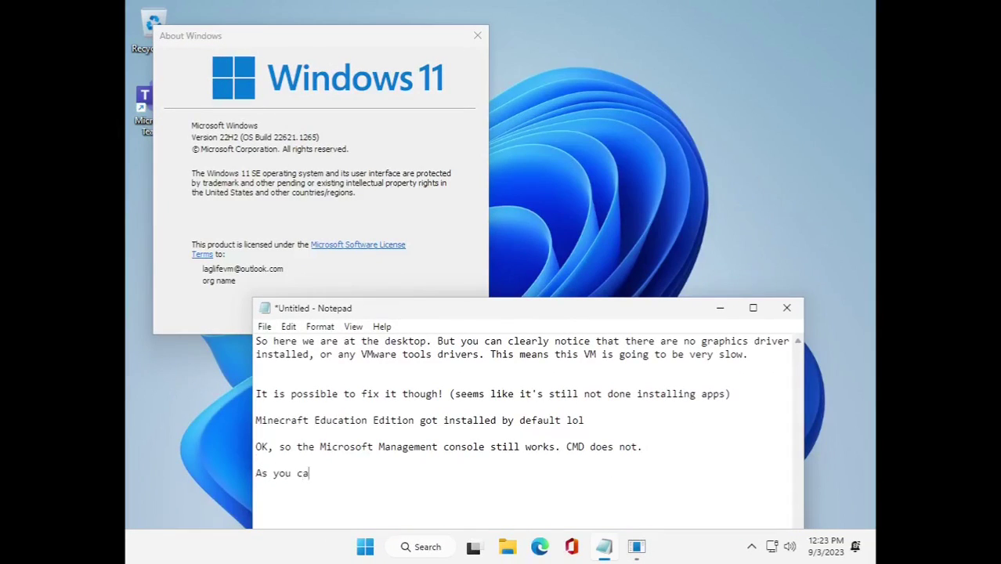
{"action": "type", "text": "n see, this is indeed Windows 11 SE>"}
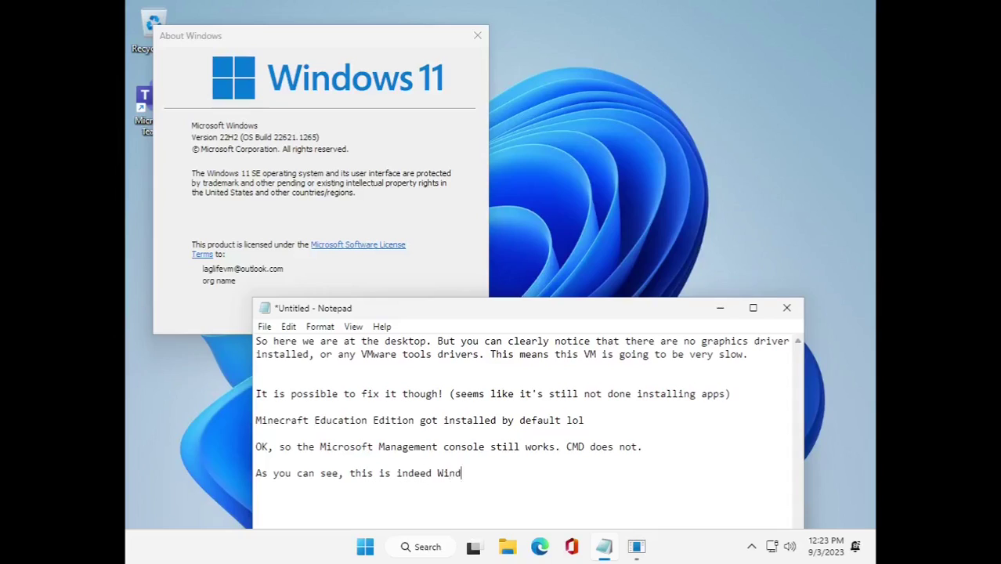
{"action": "left_click", "coordinate": [477, 35]}
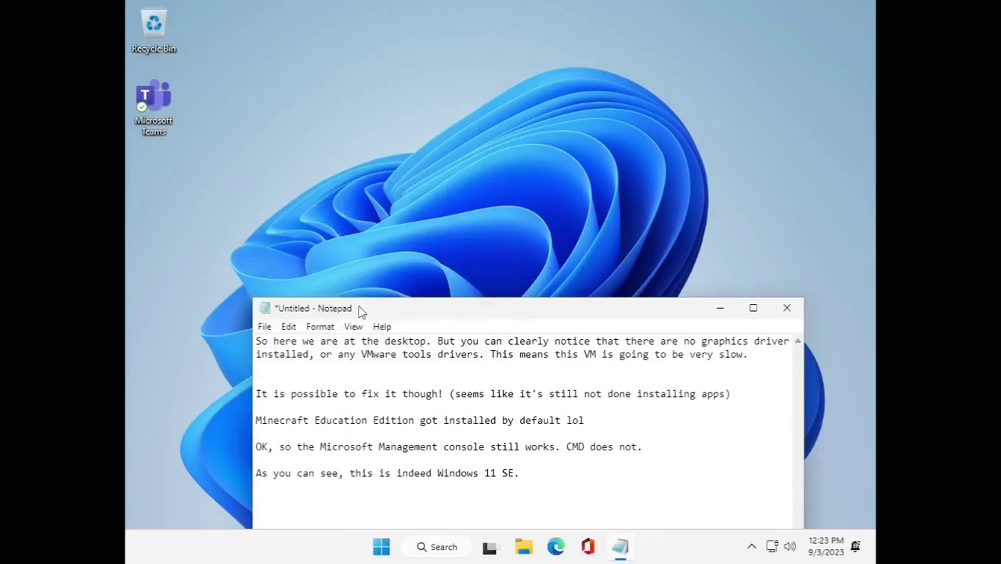
{"action": "left_click_drag", "start_coordinate": [357, 309], "coordinate": [432, 64]}
Add a note about fixing the No Drivers issue and bring up the Run box.
{"action": "key", "text": "Return"}
{"action": "key", "text": "Return"}
{"action": "type", "text": "Let's fix the No Drivers issue."}
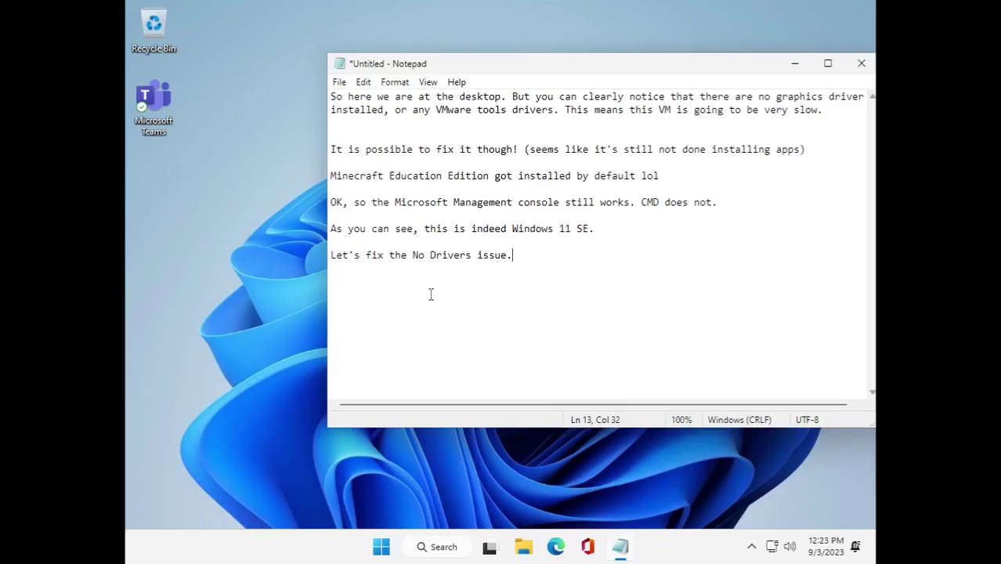
{"action": "key", "text": "super+r"}
Open devmgmt.msc, select the Base System Device under Other devices, and add a note.
{"action": "type", "text": "devmg"}
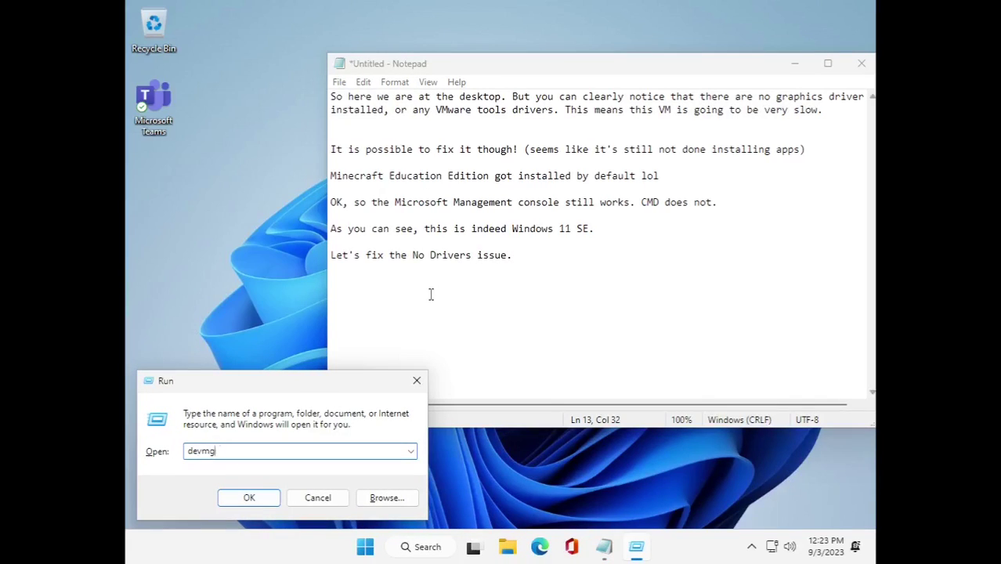
{"action": "type", "text": "mt.msc"}
{"action": "key", "text": "Return"}
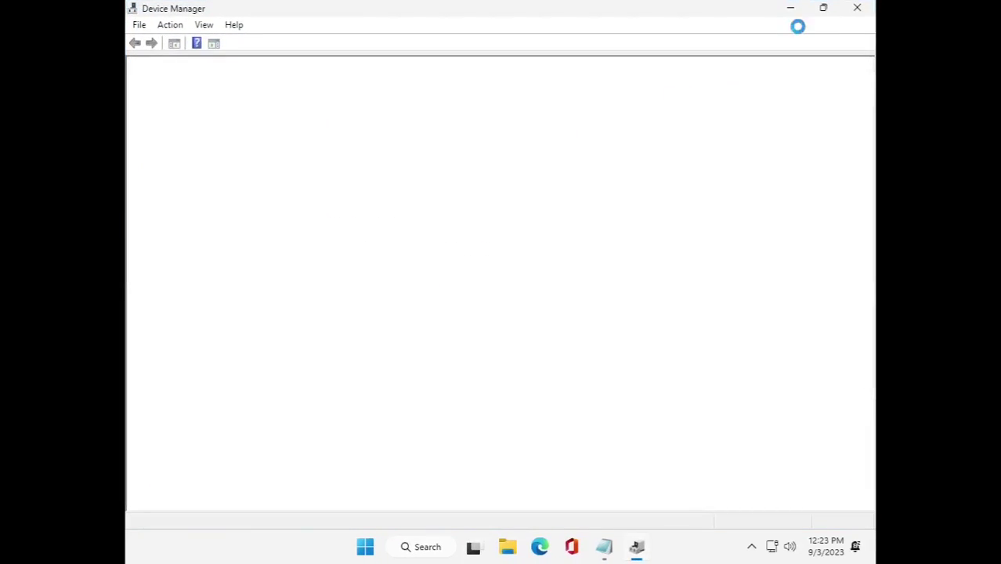
{"action": "left_click", "coordinate": [814, 7]}
{"action": "left_click", "coordinate": [255, 274]}
{"action": "left_click", "coordinate": [206, 258]}
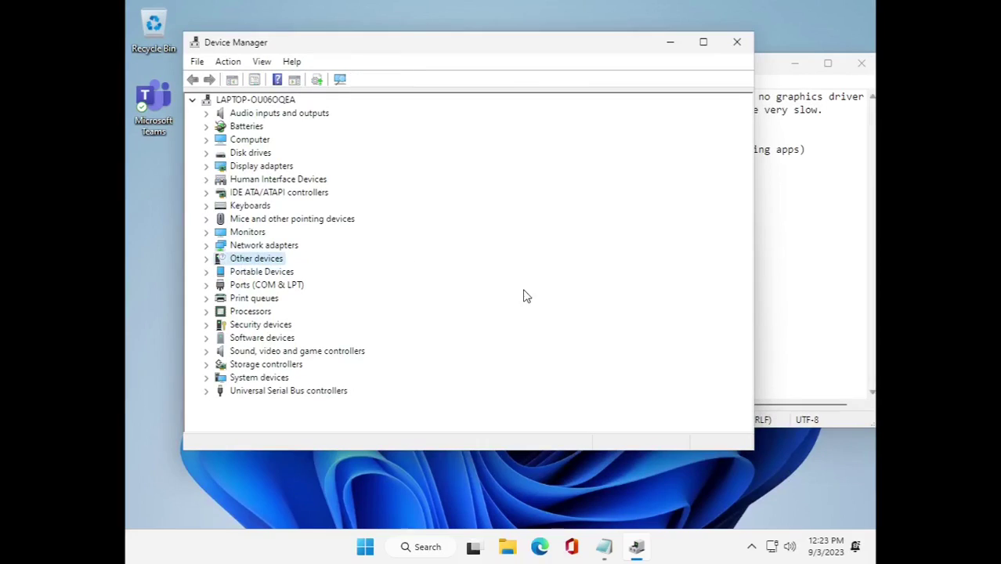
{"action": "left_click", "coordinate": [768, 237]}
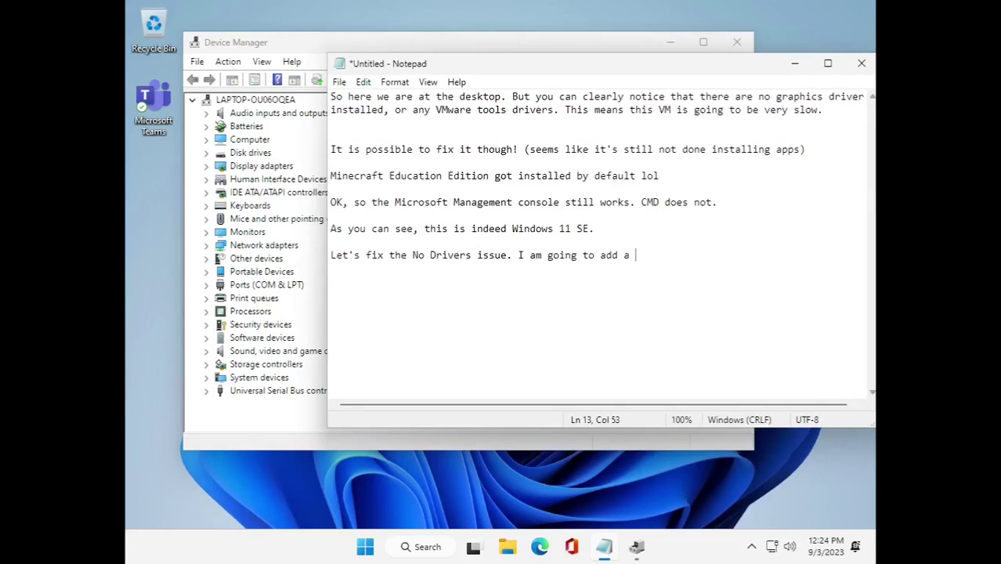
{"action": "type", "text": "VM."}
Restart Windows from the Start menu, choosing Restart anyway despite the unsaved note.
{"action": "left_click", "coordinate": [365, 547]}
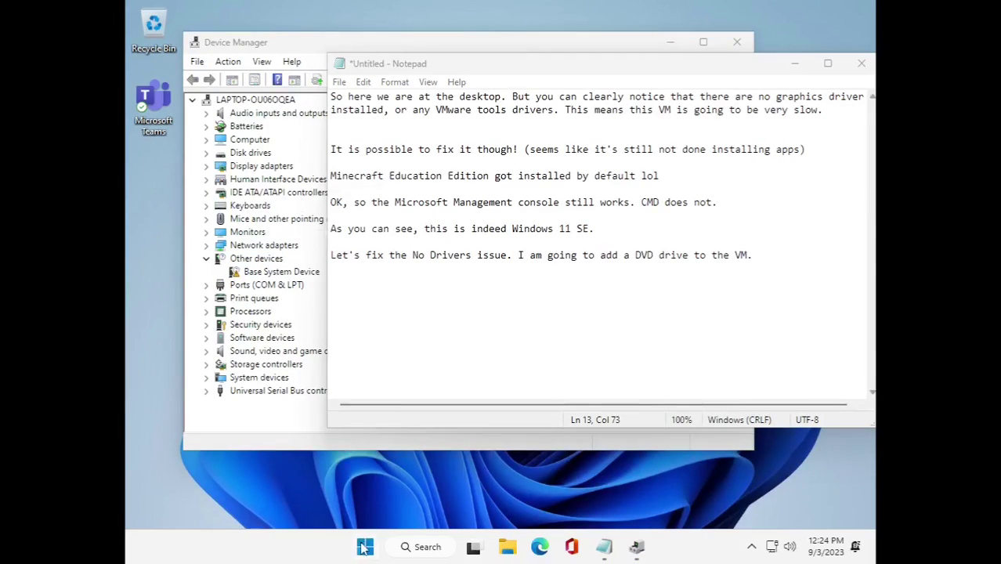
{"action": "left_click", "coordinate": [681, 496]}
{"action": "left_click", "coordinate": [675, 465]}
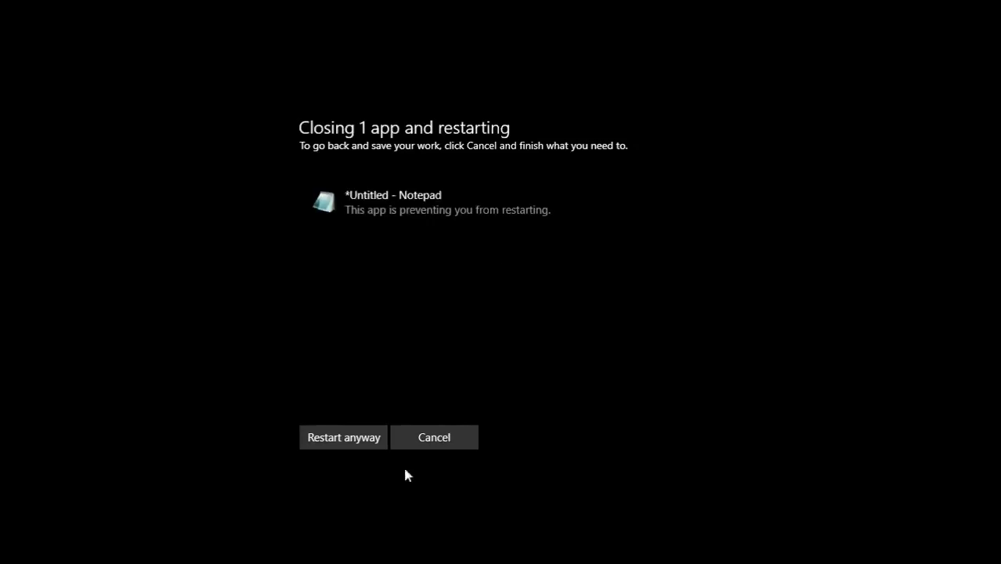
{"action": "left_click", "coordinate": [360, 436]}
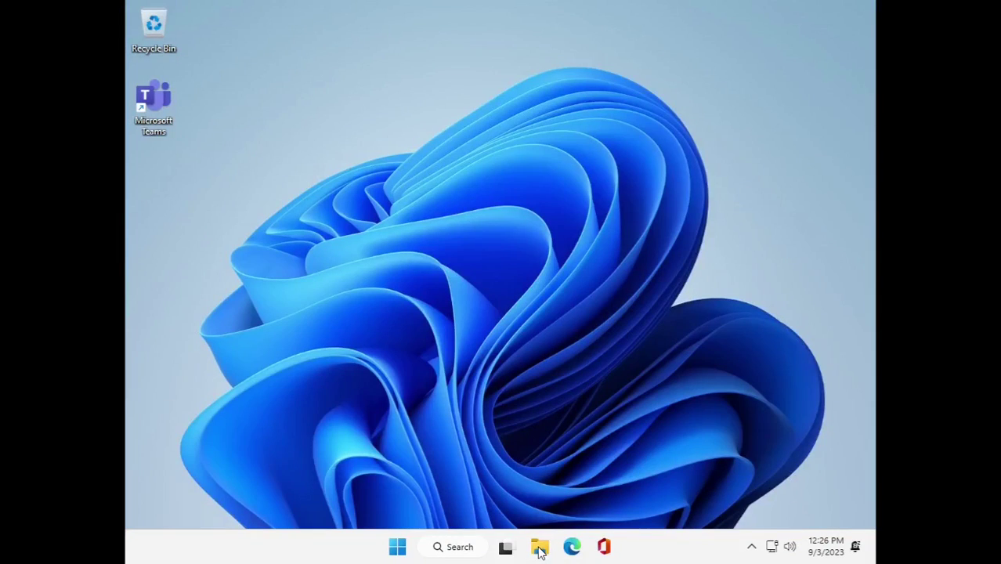
Browse DVD Drive (D:) in File Explorer and start a note about the VMware tools folders.
{"action": "left_click", "coordinate": [540, 548]}
{"action": "left_click", "coordinate": [300, 367]}
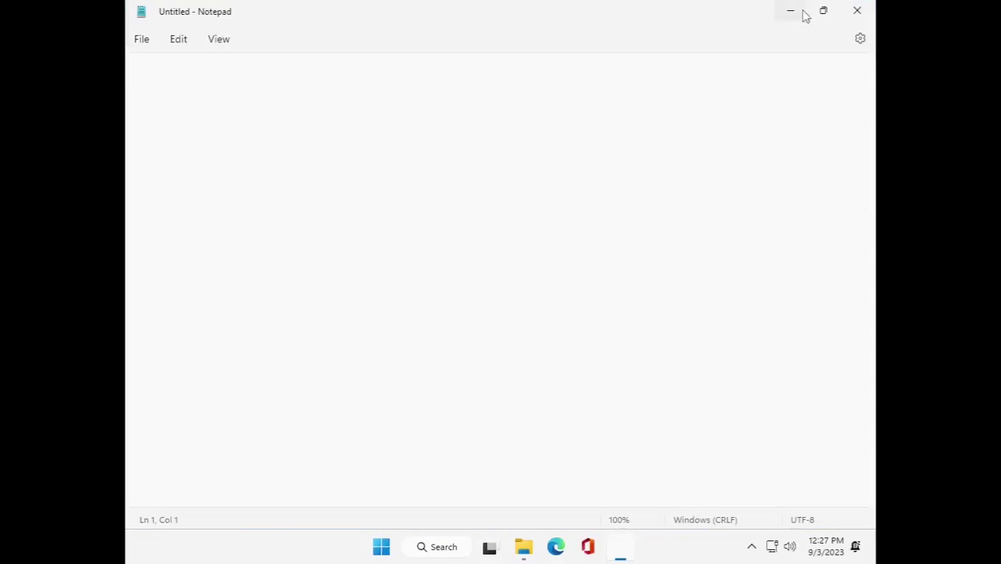
{"action": "left_click", "coordinate": [822, 11]}
{"action": "left_click_drag", "start_coordinate": [566, 220], "coordinate": [629, 278]}
{"action": "type", "text": "These are all of"}
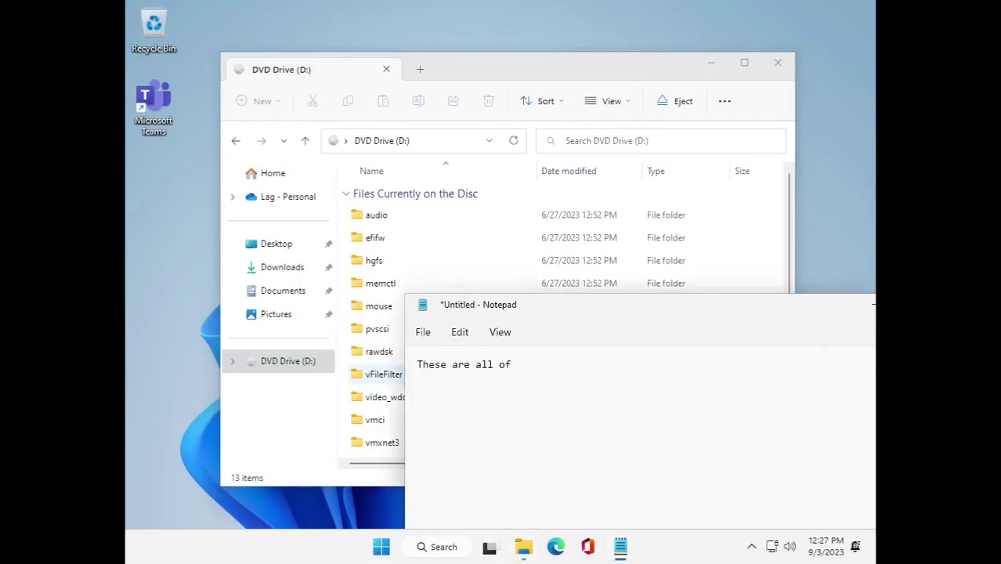
{"action": "type", "text": " the VMware Tools drivers, extracted from the disc."}
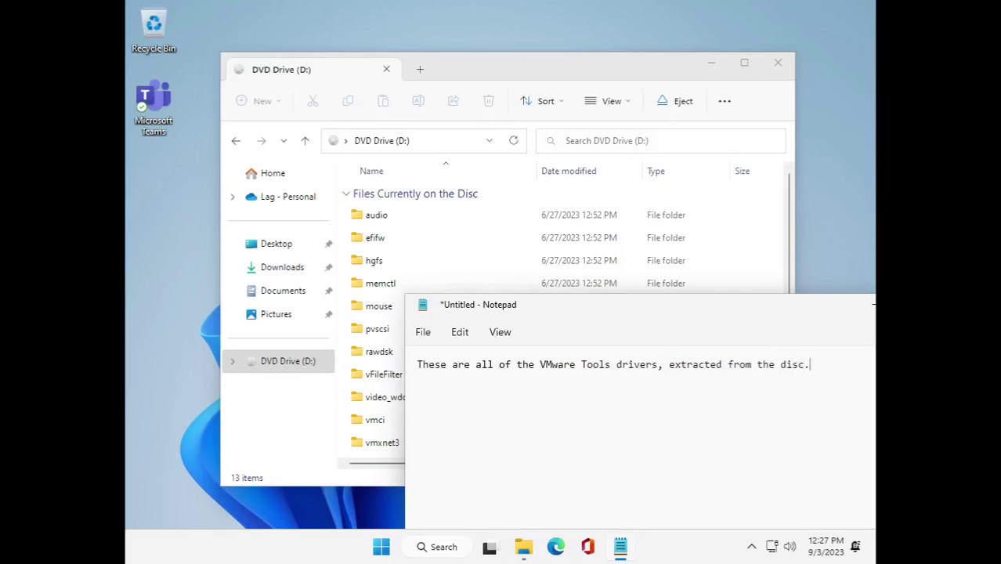
Relaunch devmgmt.msc from the Run box's command history.
{"action": "key", "text": "super+r"}
{"action": "left_click", "coordinate": [415, 449]}
{"action": "left_click", "coordinate": [213, 475]}
{"action": "left_click", "coordinate": [270, 501]}
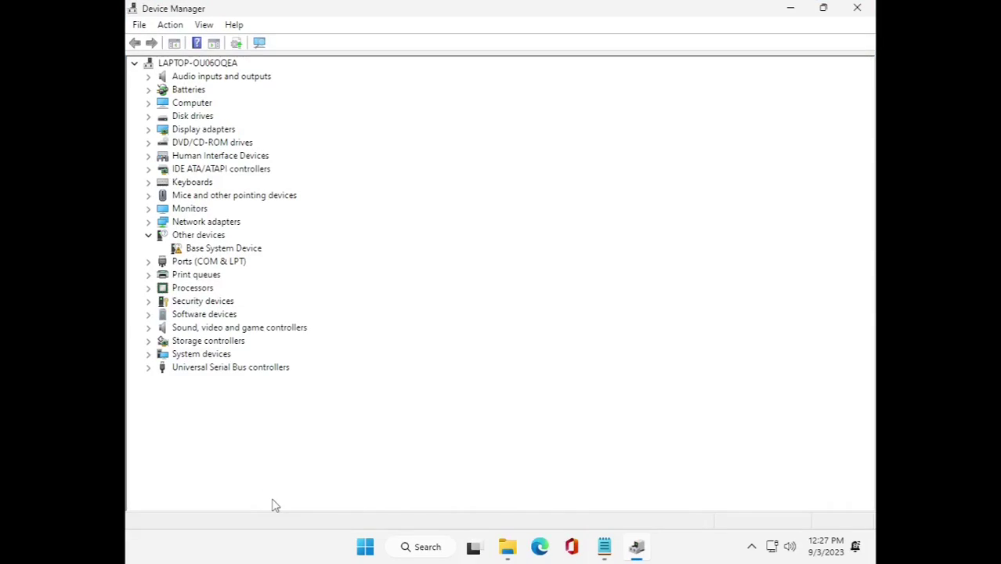
Update the Microsoft Basic Display Adapter driver from the disc's D:\video_wddm folder.
{"action": "left_click", "coordinate": [823, 12]}
{"action": "left_click", "coordinate": [206, 166]}
{"action": "left_click", "coordinate": [259, 179]}
{"action": "left_click", "coordinate": [363, 79]}
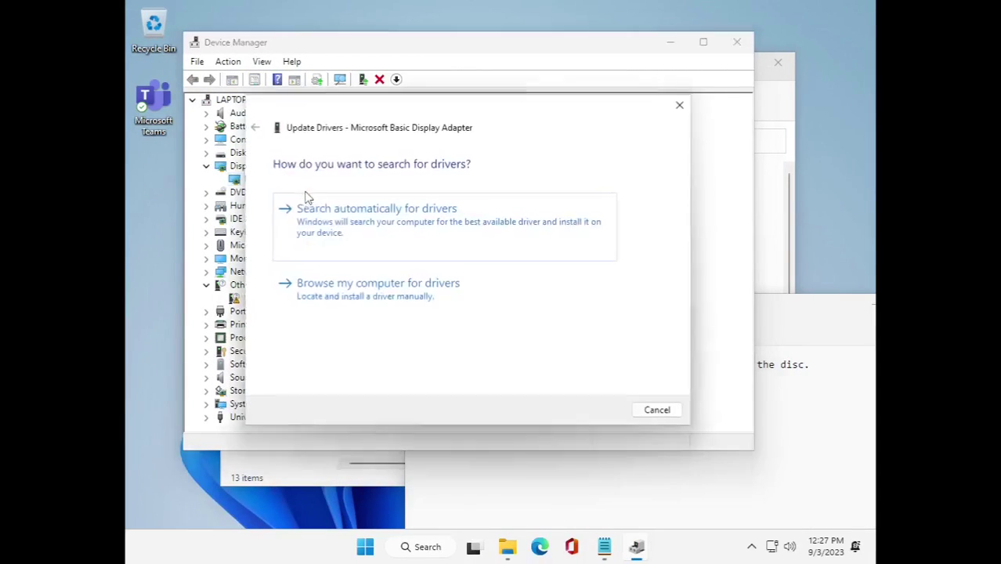
{"action": "left_click", "coordinate": [386, 296]}
{"action": "left_click", "coordinate": [589, 217]}
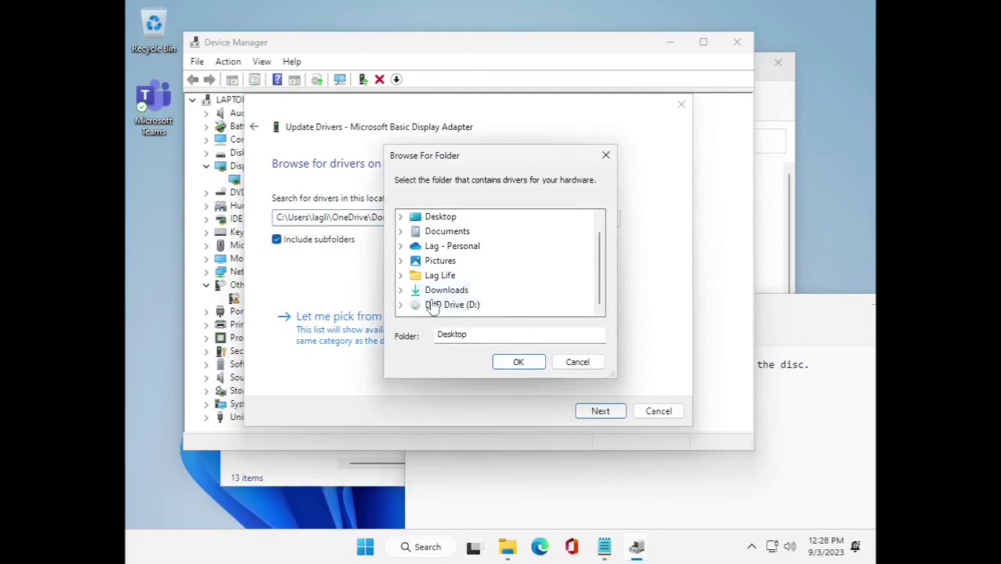
{"action": "scroll", "coordinate": [469, 292], "scroll_direction": "down", "scroll_amount": 10}
{"action": "left_click", "coordinate": [415, 260]}
{"action": "left_click", "coordinate": [452, 275]}
{"action": "left_click", "coordinate": [518, 361]}
{"action": "left_click", "coordinate": [600, 411]}
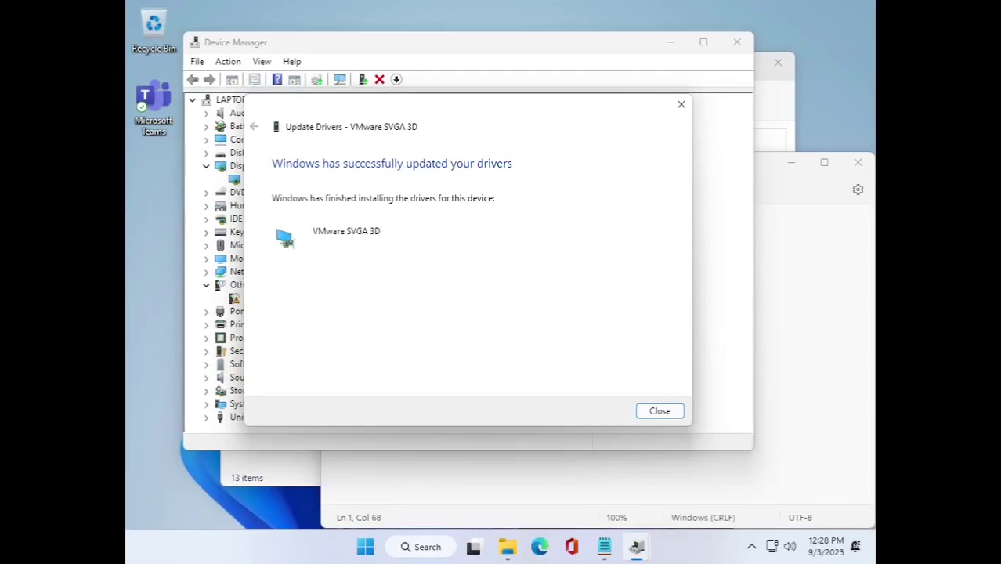
{"action": "left_click", "coordinate": [660, 411]}
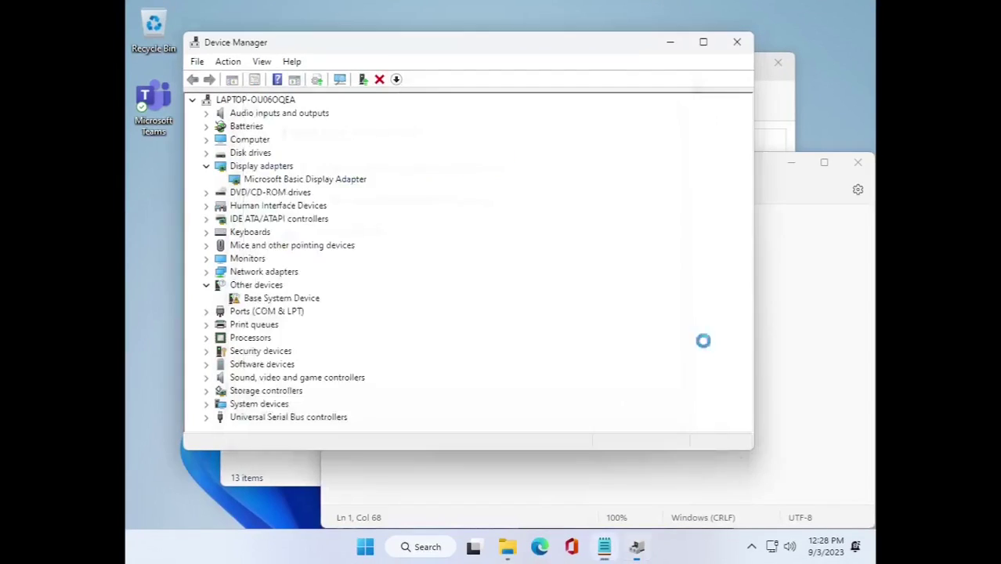
Finish the VMware tools note, then expand the Keyboards and Mice categories in Device Manager.
{"action": "left_click", "coordinate": [686, 170]}
{"action": "left_click_drag", "start_coordinate": [686, 170], "coordinate": [599, 105]}
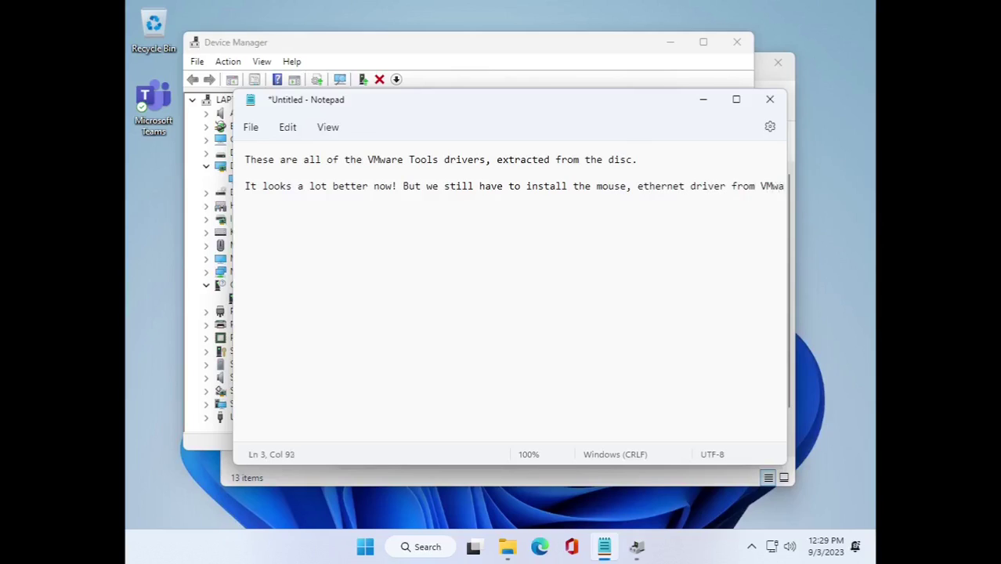
{"action": "type", "text": "re tools."}
{"action": "left_click_drag", "start_coordinate": [398, 99], "coordinate": [625, 297]}
{"action": "left_click", "coordinate": [595, 223]}
{"action": "left_click", "coordinate": [206, 192]}
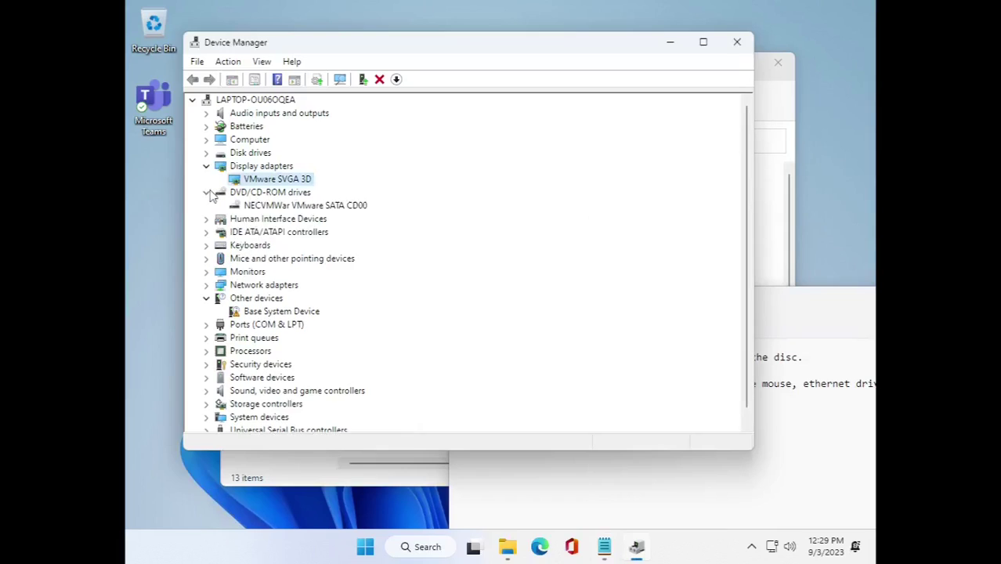
{"action": "left_click", "coordinate": [206, 192]}
{"action": "left_click", "coordinate": [206, 232]}
{"action": "left_click", "coordinate": [206, 258]}
Update the first HID-compliant mouse driver from DVD Drive (D:).
{"action": "right_click", "coordinate": [286, 271]}
{"action": "left_click", "coordinate": [317, 281]}
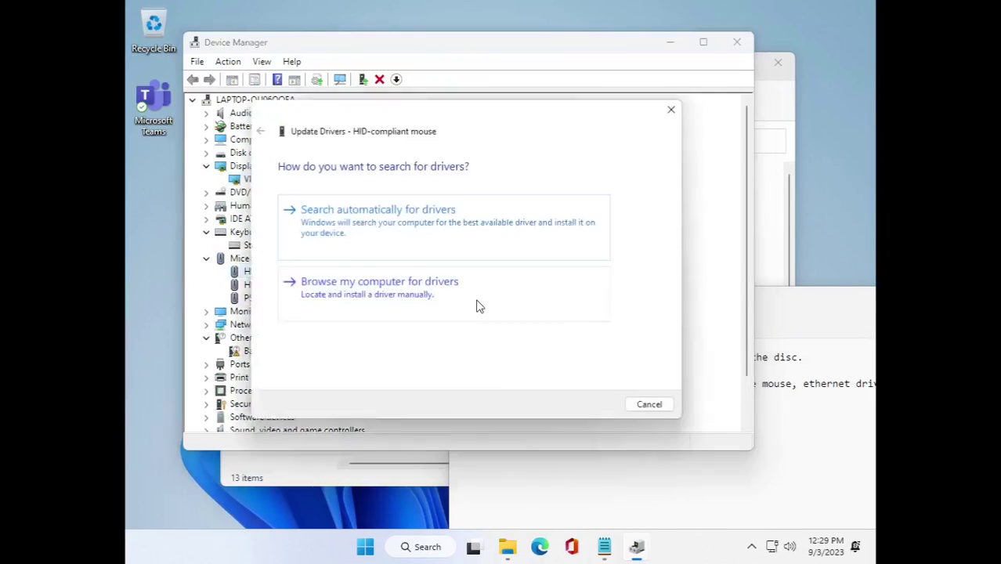
{"action": "left_click", "coordinate": [480, 306]}
{"action": "left_click", "coordinate": [588, 217]}
{"action": "scroll", "coordinate": [452, 280], "scroll_direction": "down", "scroll_amount": 1}
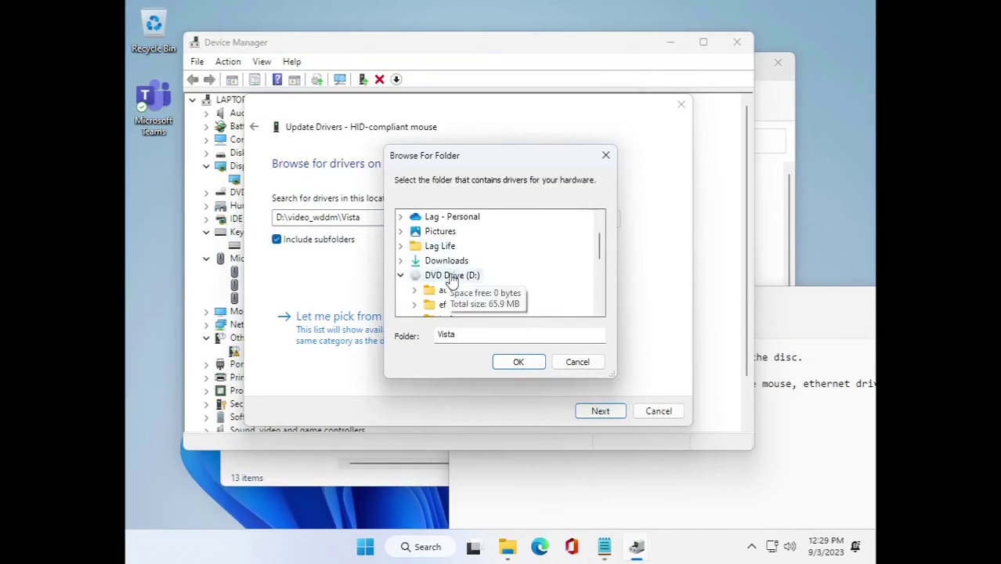
{"action": "left_click", "coordinate": [519, 361]}
{"action": "left_click", "coordinate": [623, 412]}
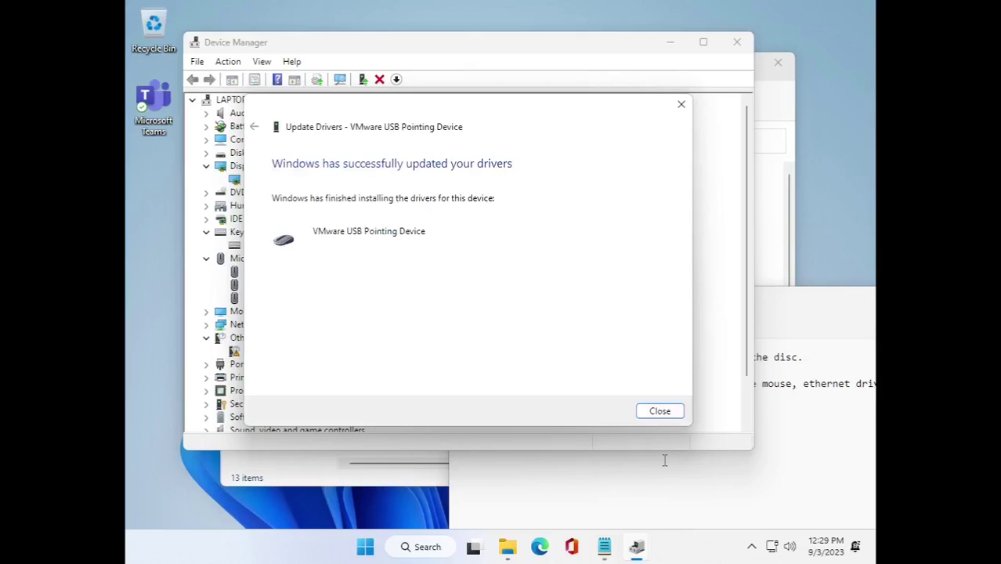
{"action": "left_click", "coordinate": [660, 411]}
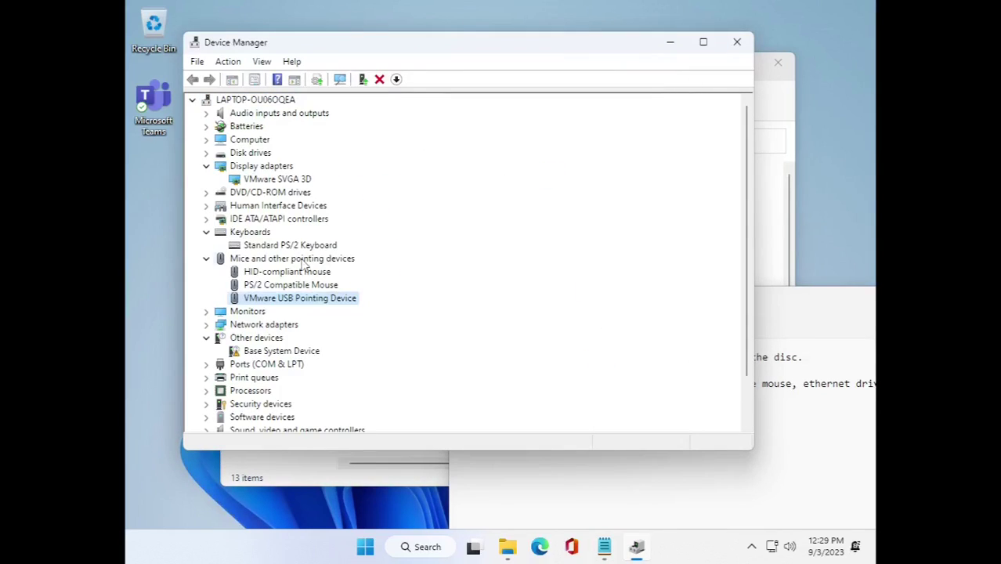
Update the remaining HID-compliant mouse and PS/2 Compatible Mouse drivers from the disc, postponing the restart.
{"action": "right_click", "coordinate": [301, 271]}
{"action": "left_click", "coordinate": [313, 278]}
{"action": "left_click", "coordinate": [409, 297]}
{"action": "left_click", "coordinate": [595, 408]}
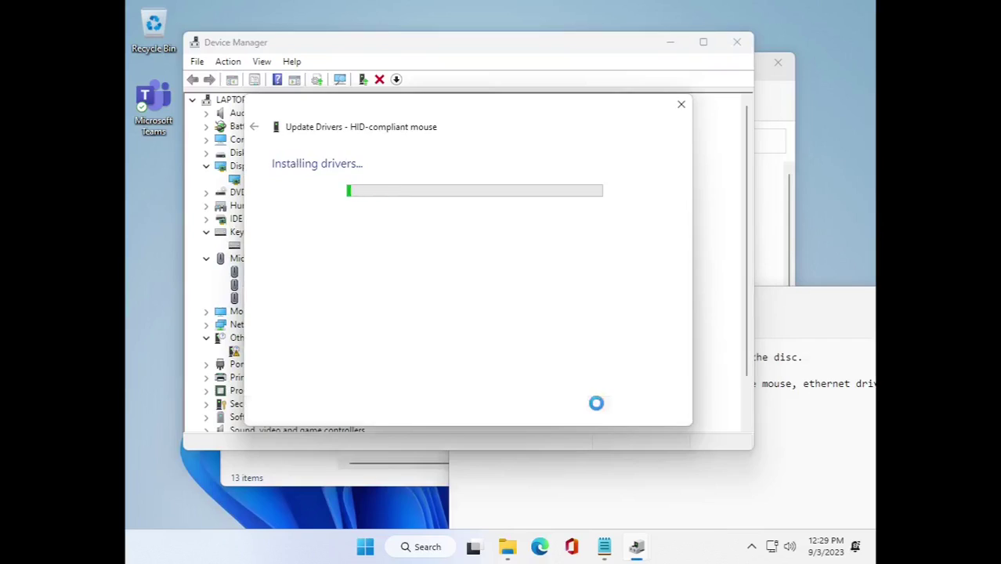
{"action": "left_click", "coordinate": [656, 409]}
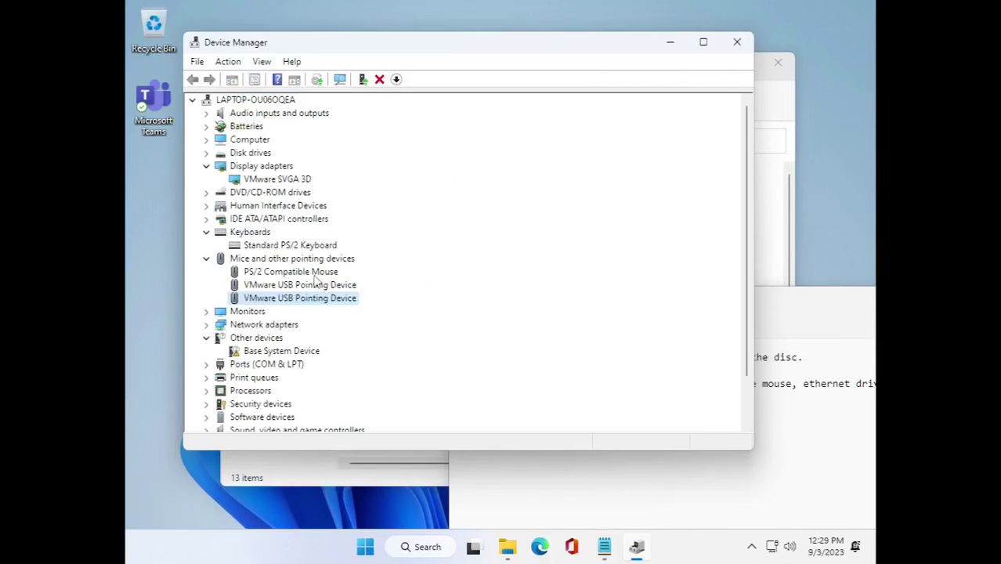
{"action": "right_click", "coordinate": [316, 272]}
{"action": "left_click", "coordinate": [337, 280]}
{"action": "left_click", "coordinate": [409, 297]}
{"action": "left_click", "coordinate": [597, 410]}
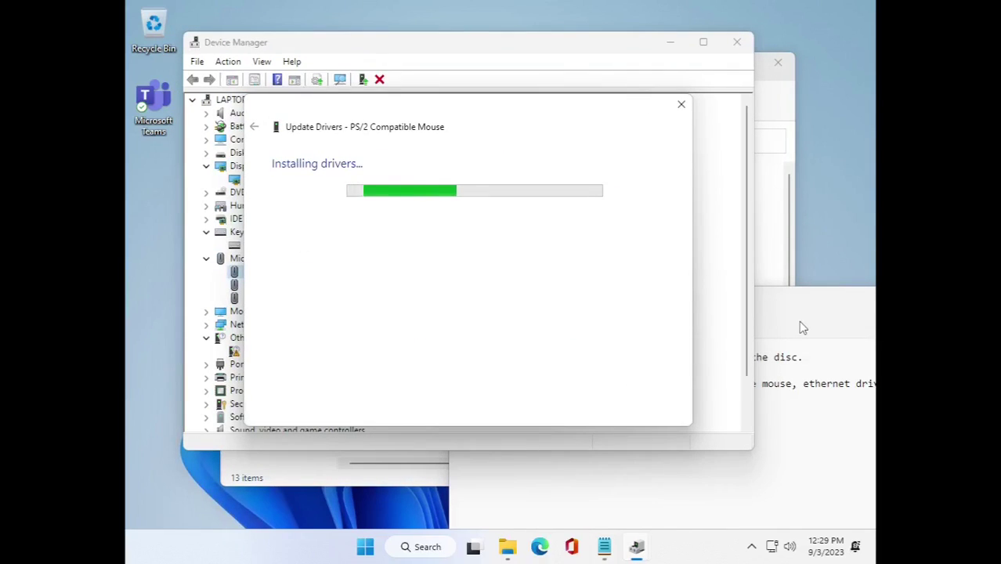
{"action": "left_click", "coordinate": [665, 414]}
{"action": "left_click", "coordinate": [664, 284]}
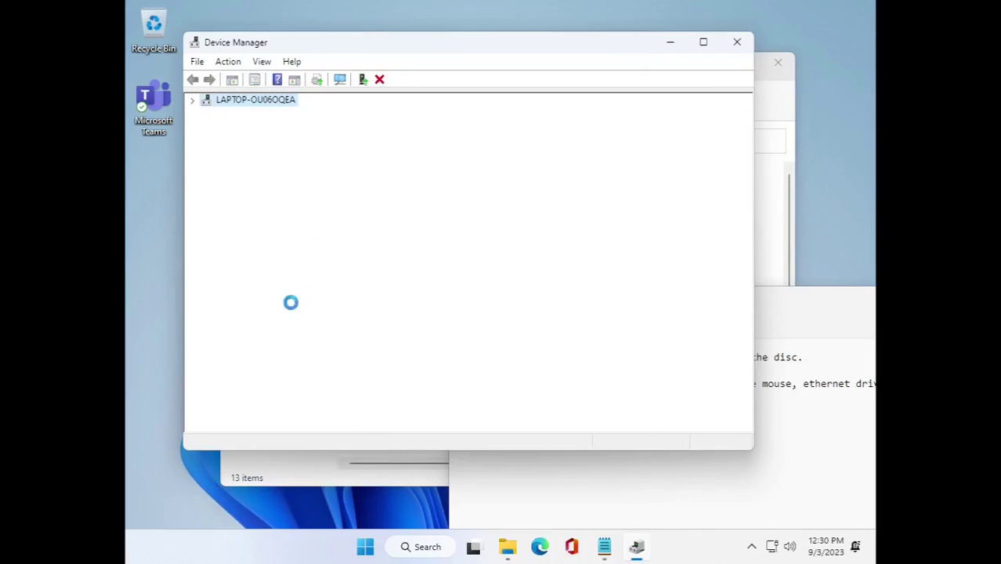
Check the Intel(R) 82574L network adapter driver, already current, then select the Standard PS/2 Keyboard.
{"action": "left_click", "coordinate": [206, 259]}
{"action": "left_click", "coordinate": [206, 232]}
{"action": "left_click", "coordinate": [206, 284]}
{"action": "left_click", "coordinate": [206, 272]}
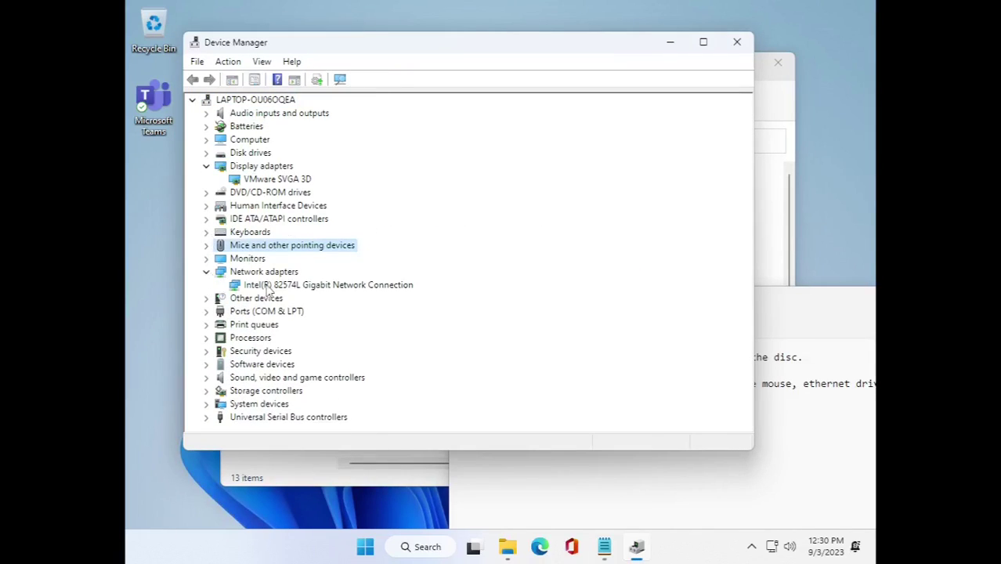
{"action": "left_click", "coordinate": [329, 285]}
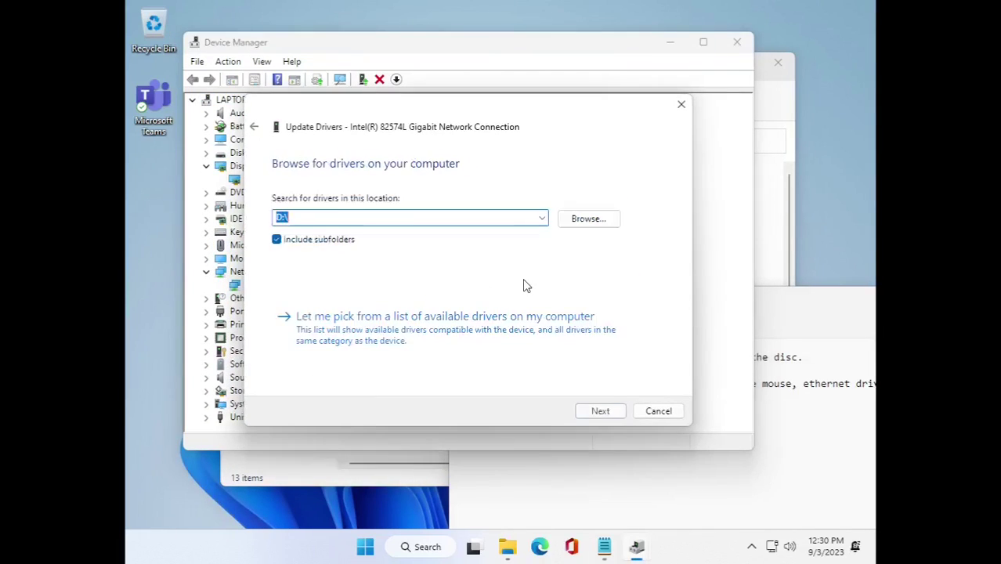
{"action": "left_click", "coordinate": [599, 409]}
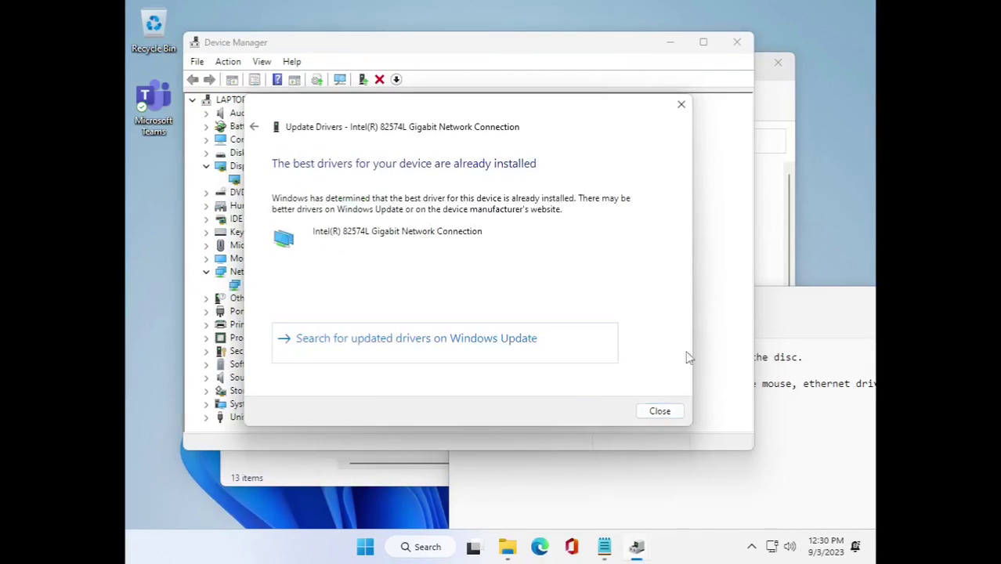
{"action": "left_click", "coordinate": [659, 410]}
{"action": "left_click", "coordinate": [206, 232]}
{"action": "right_click", "coordinate": [257, 243]}
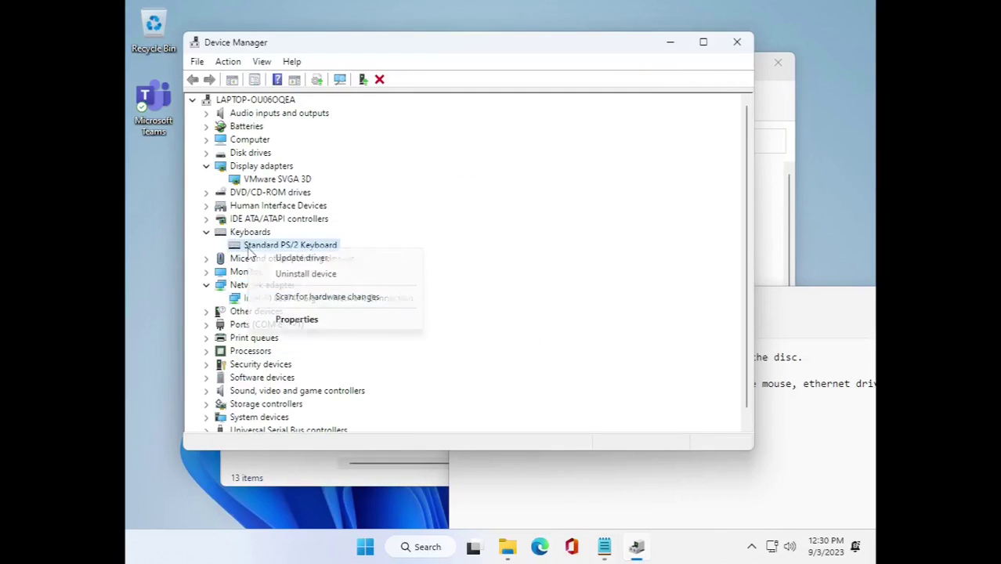
Search the computer for an updated keyboard driver and close the result.
{"action": "left_click", "coordinate": [298, 257]}
{"action": "left_click", "coordinate": [474, 314]}
{"action": "left_click", "coordinate": [599, 409]}
{"action": "left_click", "coordinate": [660, 410]}
Try installing the vmxnet3 .inf from the DVD's vmxnet3\Win10 folder and dismiss the error.
{"action": "left_click", "coordinate": [778, 217]}
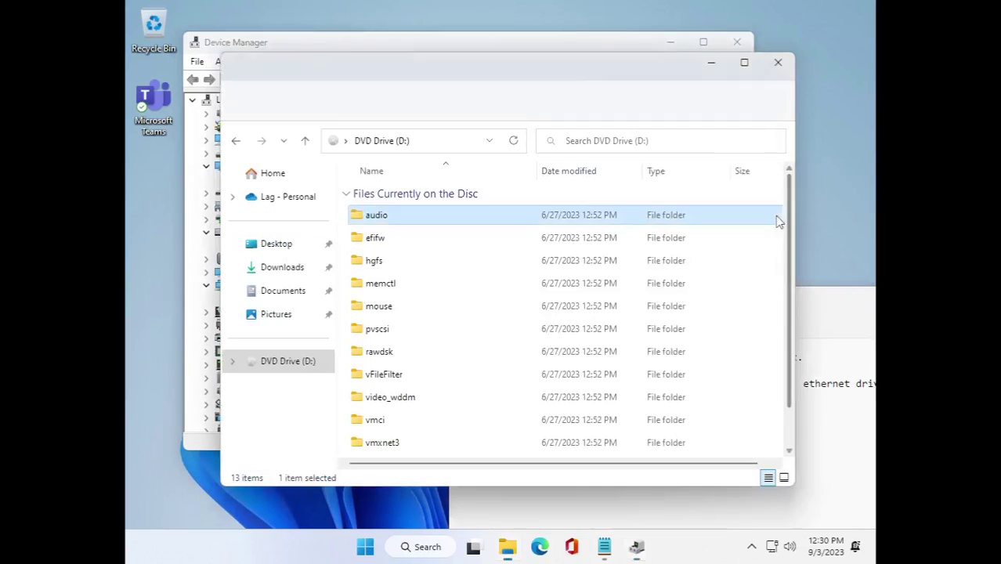
{"action": "scroll", "coordinate": [443, 409], "scroll_direction": "down", "scroll_amount": 2}
{"action": "double_click", "coordinate": [442, 397]}
{"action": "double_click", "coordinate": [407, 260]}
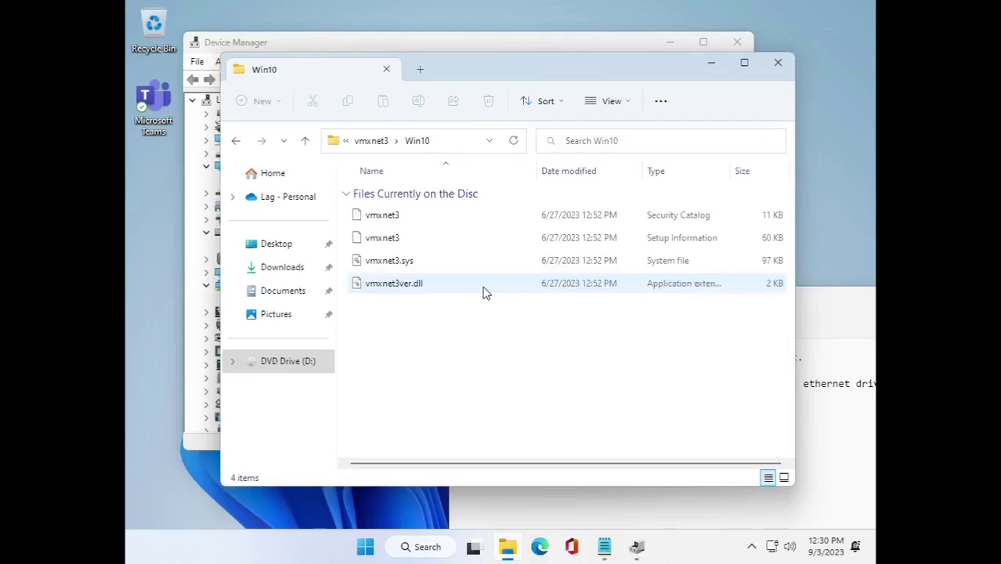
{"action": "right_click", "coordinate": [440, 239]}
{"action": "right_click", "coordinate": [401, 247]}
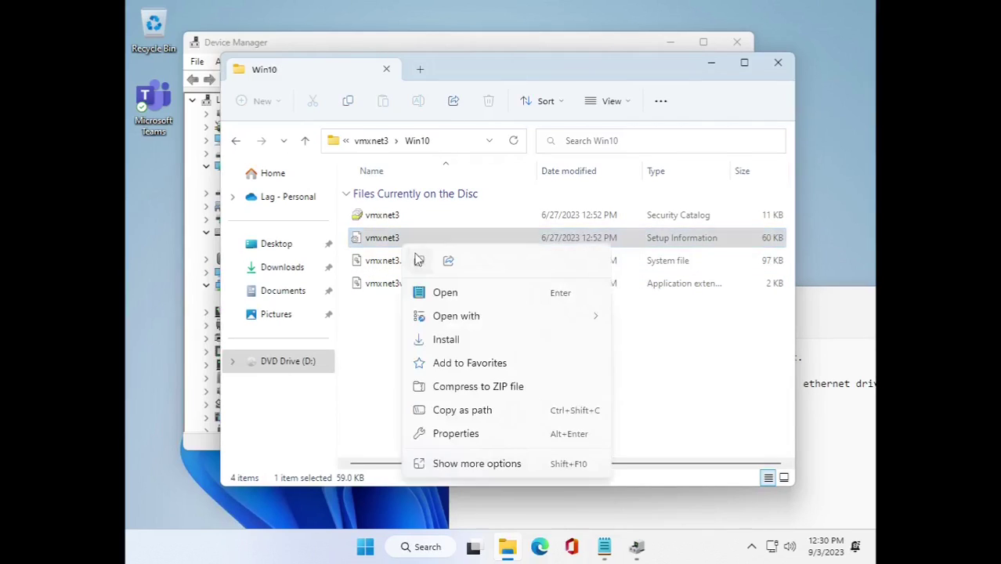
{"action": "left_click", "coordinate": [442, 339]}
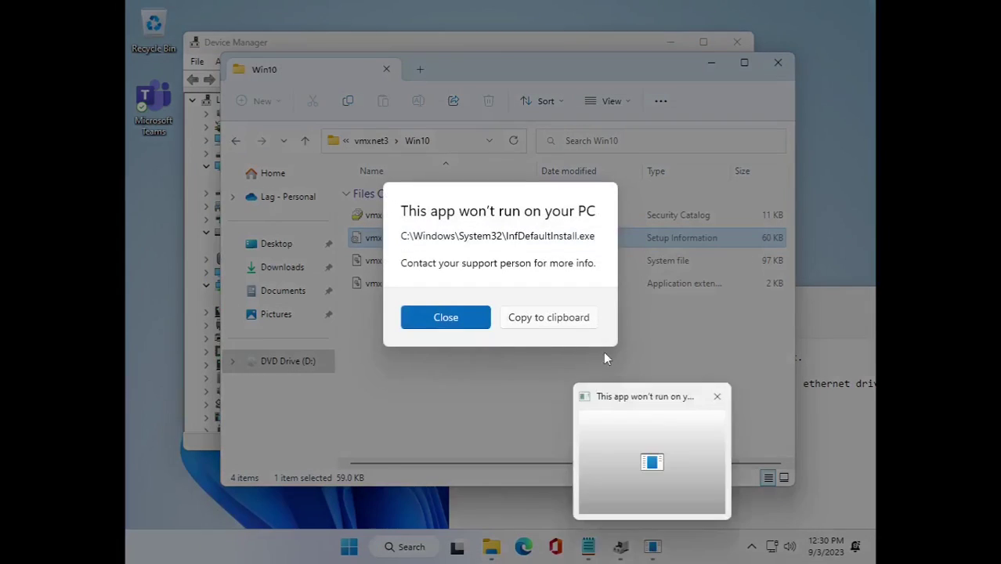
{"action": "left_click", "coordinate": [445, 317]}
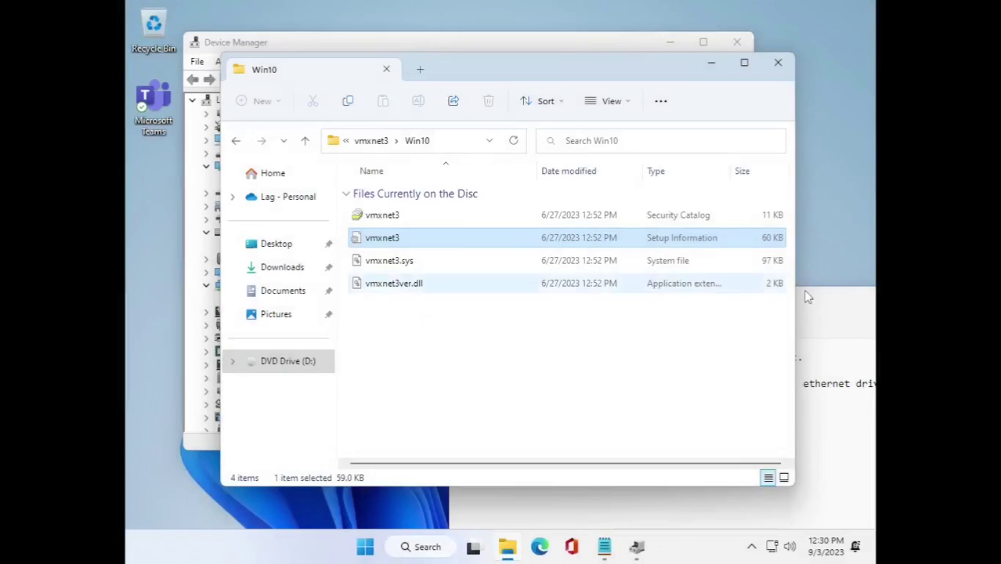
Finish the note saying the VMware internet driver isn't actually required.
{"action": "left_click", "coordinate": [588, 547]}
{"action": "key", "text": "Return"}
{"action": "key", "text": "Return"}
{"action": "type", "text": "S"}
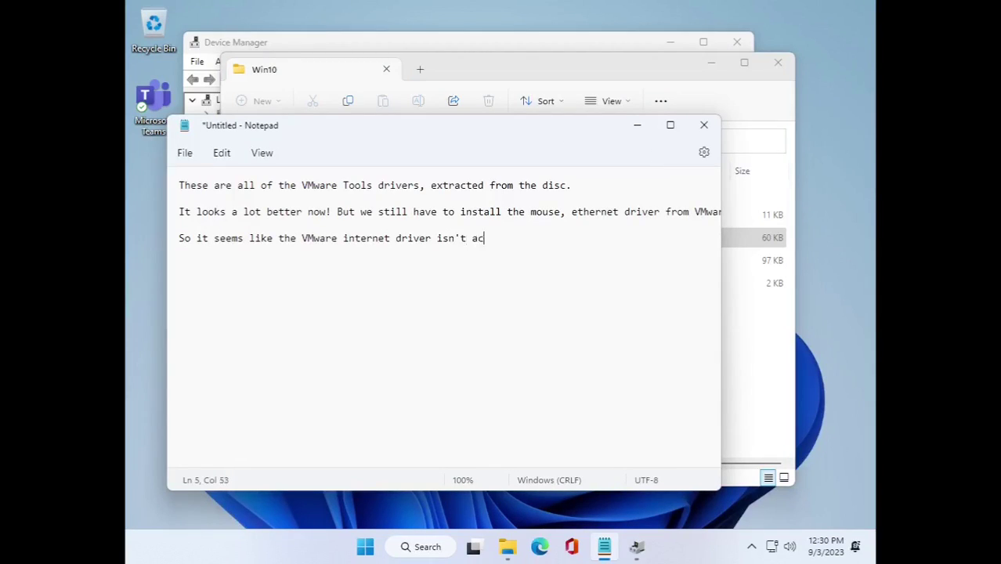
{"action": "type", "text": "quired."}
{"action": "left_click_drag", "start_coordinate": [416, 130], "coordinate": [618, 239]}
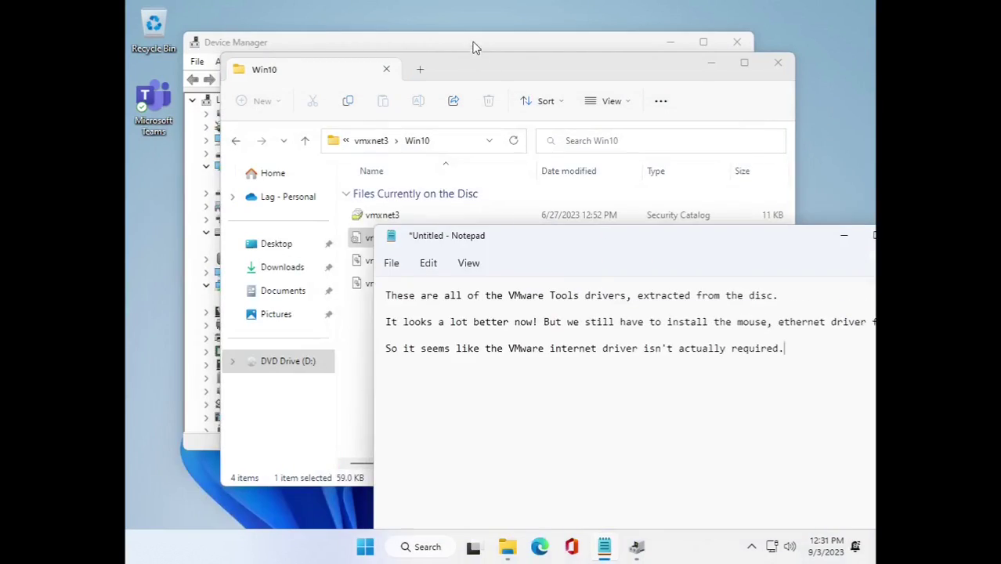
{"action": "left_click", "coordinate": [476, 45]}
Use Action > Add drivers to install the drivers from the DVD's vmci folder.
{"action": "left_click", "coordinate": [228, 61]}
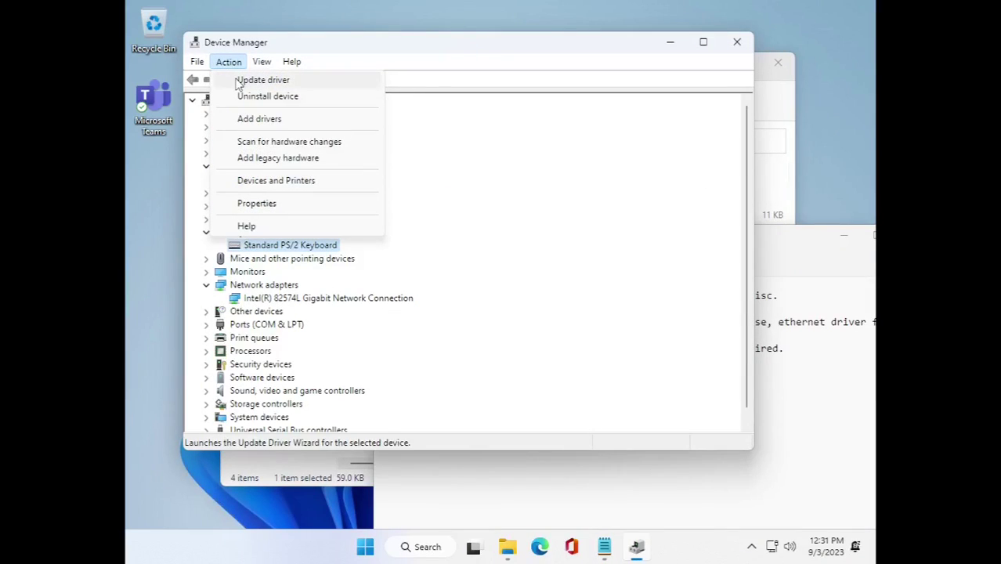
{"action": "left_click", "coordinate": [257, 118]}
{"action": "left_click", "coordinate": [588, 205]}
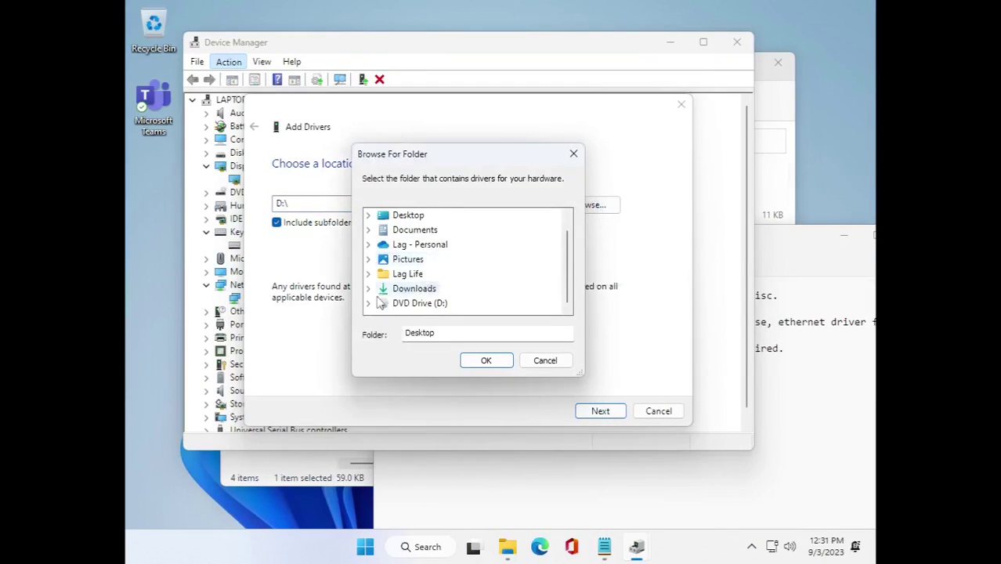
{"action": "double_click", "coordinate": [415, 297]}
{"action": "double_click", "coordinate": [416, 258]}
{"action": "left_click", "coordinate": [486, 360]}
{"action": "left_click", "coordinate": [597, 412]}
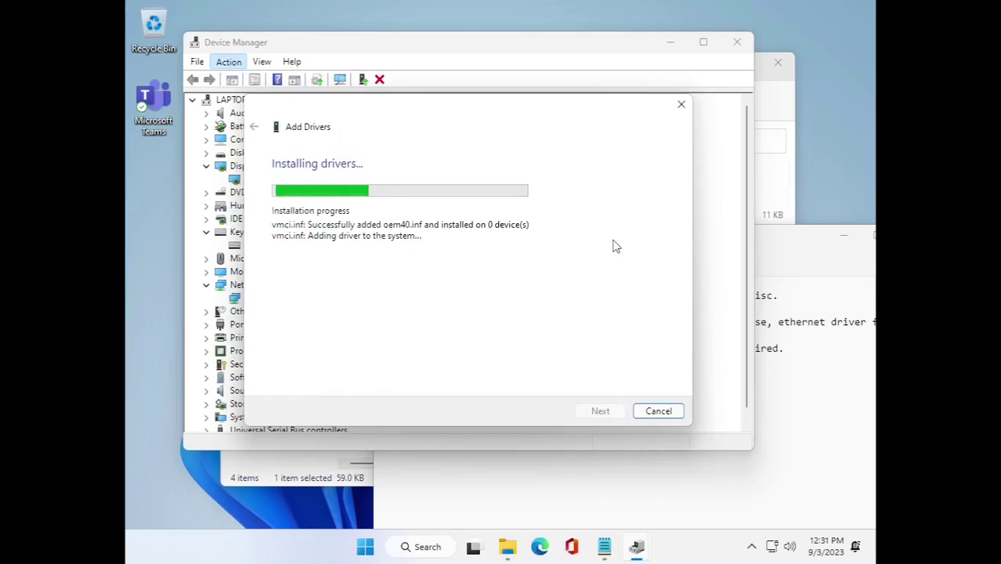
{"action": "left_click", "coordinate": [659, 411]}
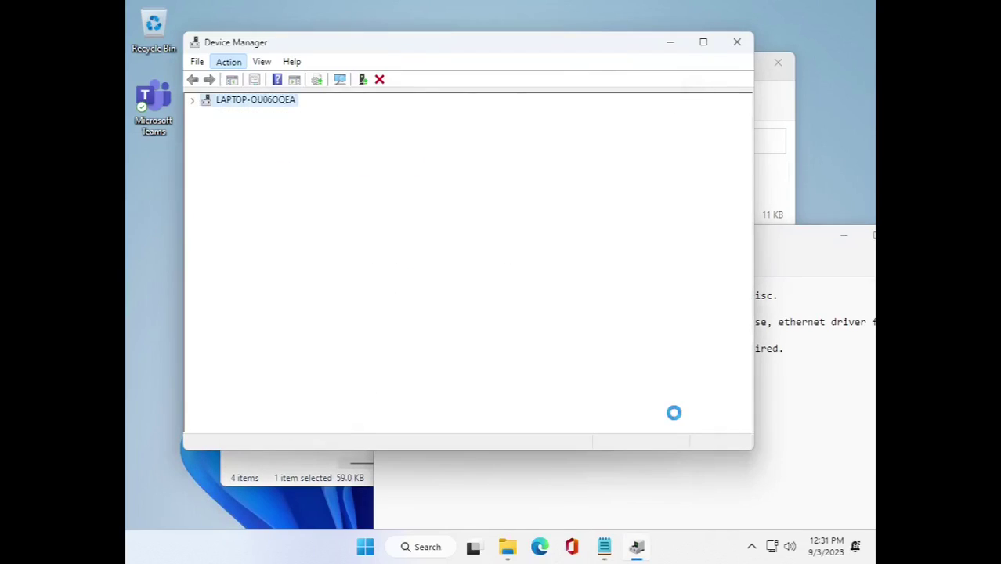
Review the device tree by expanding and collapsing Monitors, Network adapters, System devices and other categories.
{"action": "left_click", "coordinate": [208, 166]}
{"action": "left_click", "coordinate": [206, 258]}
{"action": "left_click", "coordinate": [206, 259]}
{"action": "left_click", "coordinate": [206, 272]}
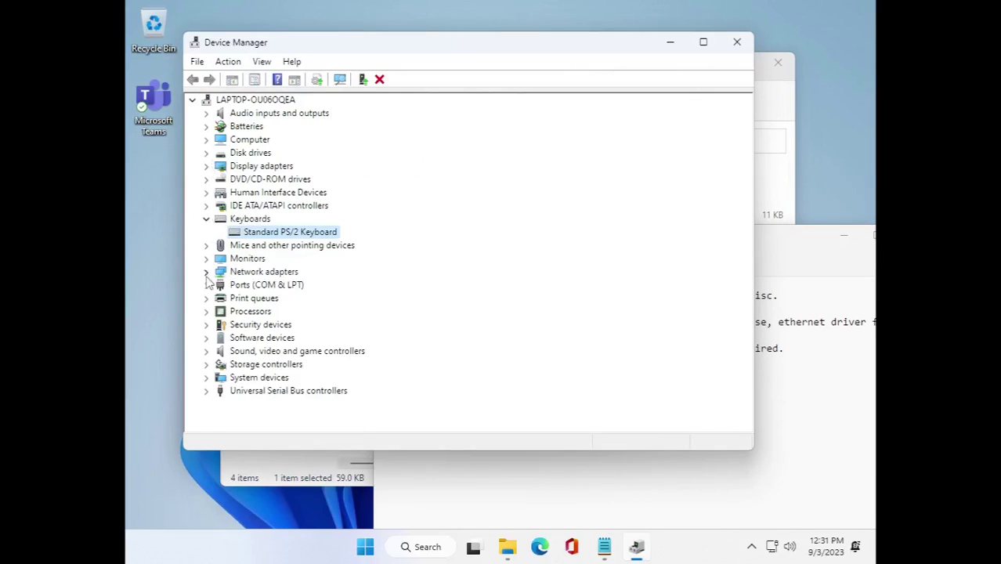
{"action": "left_click", "coordinate": [206, 218]}
{"action": "left_click", "coordinate": [206, 365]}
{"action": "scroll", "coordinate": [356, 350], "scroll_direction": "down", "scroll_amount": 10}
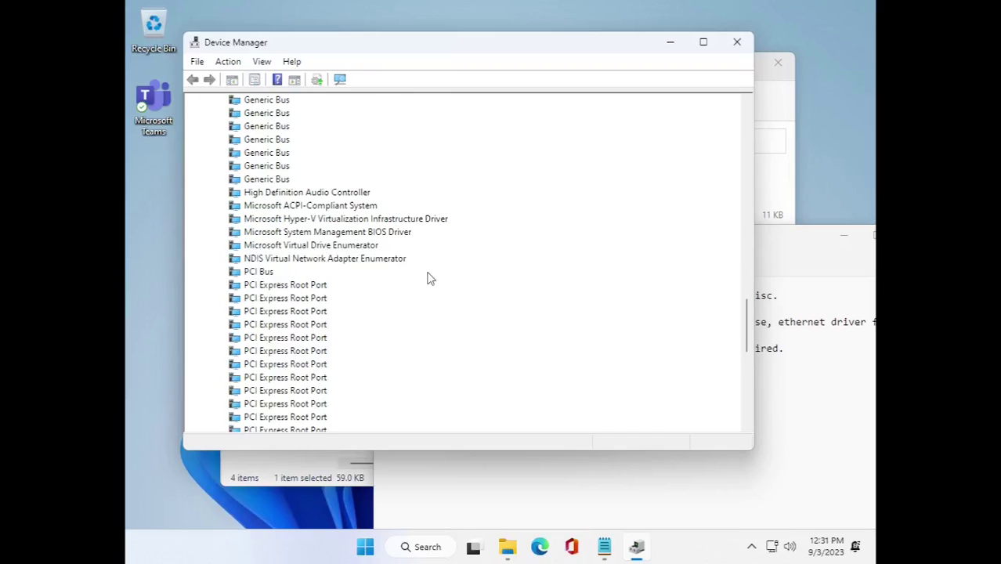
{"action": "scroll", "coordinate": [319, 409], "scroll_direction": "up", "scroll_amount": 10}
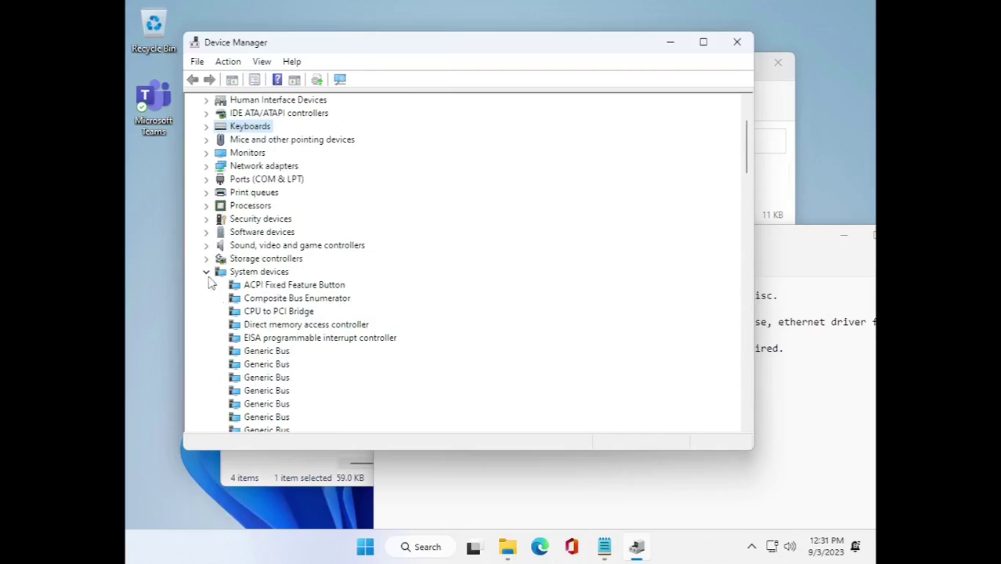
{"action": "left_click", "coordinate": [207, 280]}
{"action": "left_click", "coordinate": [206, 112]}
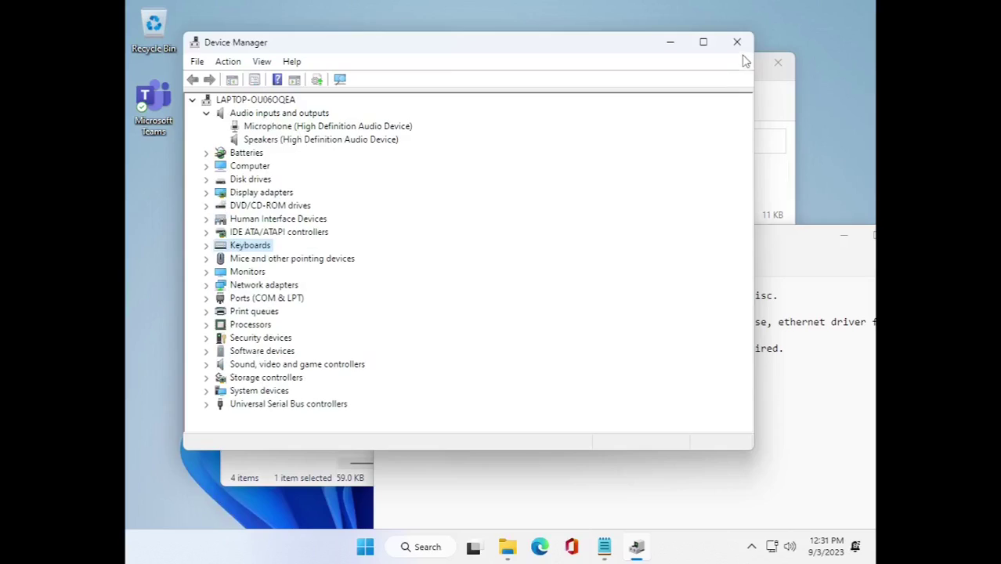
Close Device Manager and close the notes without saving.
{"action": "left_click", "coordinate": [737, 42]}
{"action": "left_click_drag", "start_coordinate": [613, 244], "coordinate": [483, 175]}
{"action": "left_click", "coordinate": [784, 163]}
{"action": "left_click", "coordinate": [532, 382]}
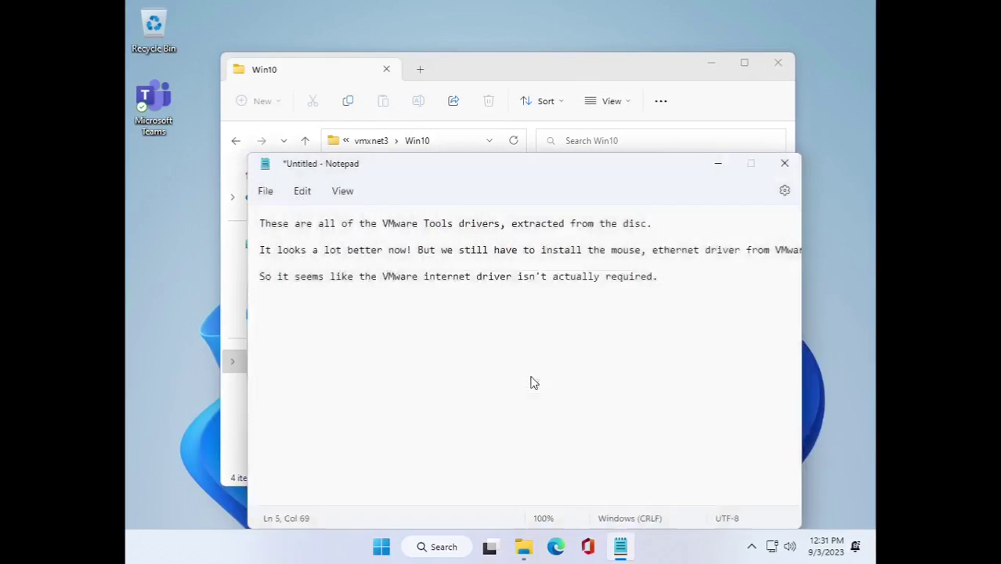
Eject the VMware Tools disc from the DVD drive in File Explorer.
{"action": "left_click", "coordinate": [777, 62]}
{"action": "key", "text": "super+e"}
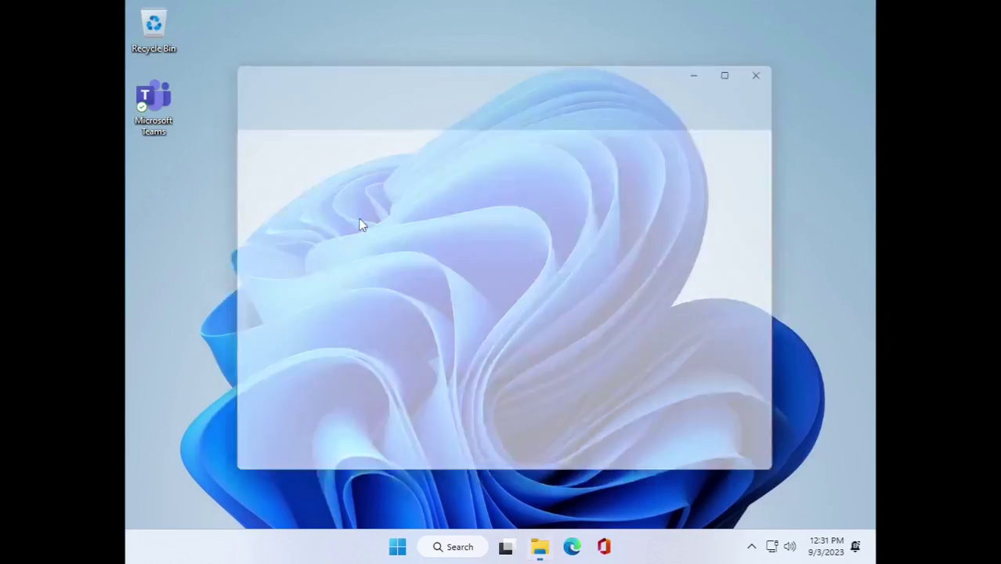
{"action": "right_click", "coordinate": [284, 361]}
{"action": "left_click", "coordinate": [339, 252]}
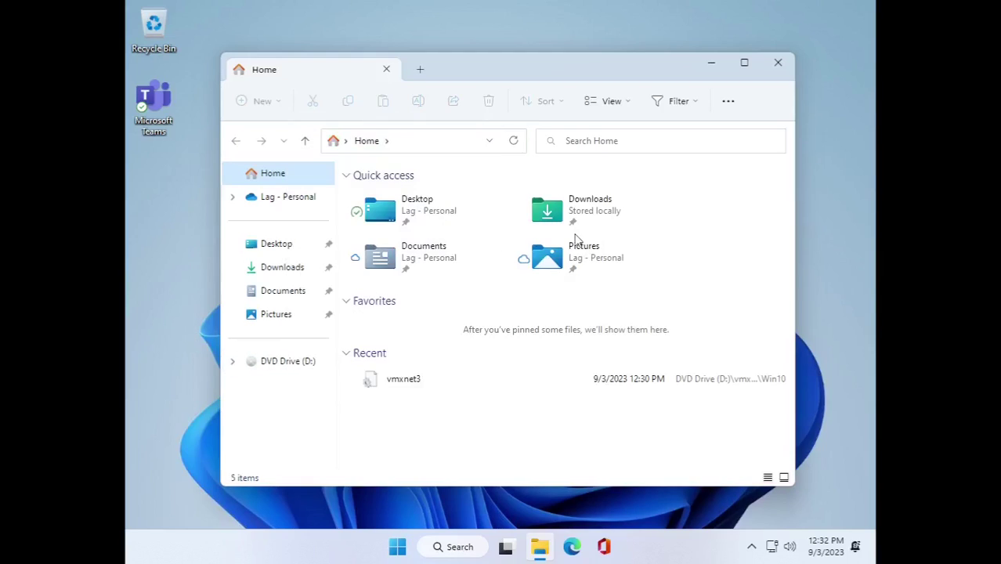
{"action": "left_click", "coordinate": [711, 63]}
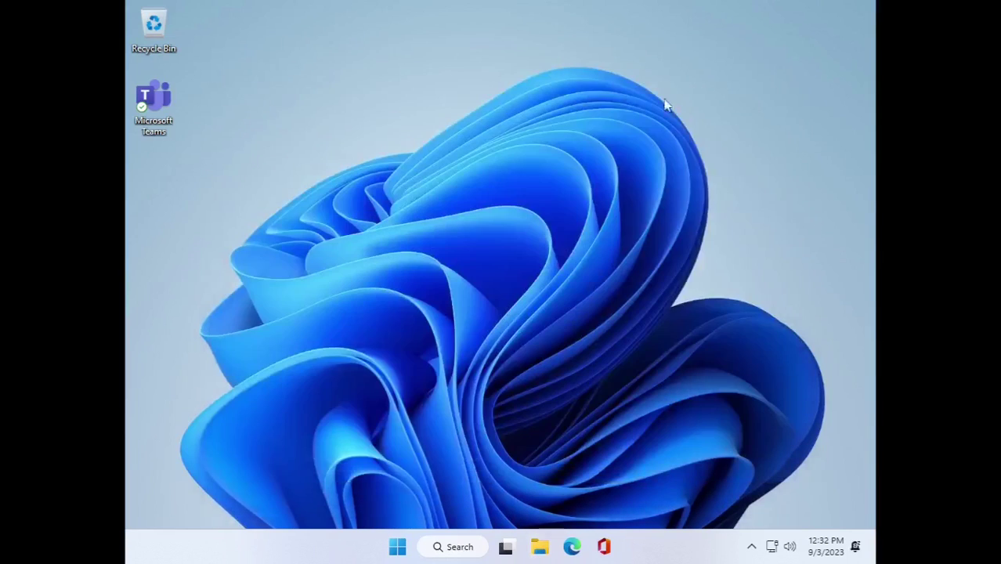
Set the display resolution to 1366 × 768 and keep the change.
{"action": "right_click", "coordinate": [619, 301]}
{"action": "left_click", "coordinate": [661, 253]}
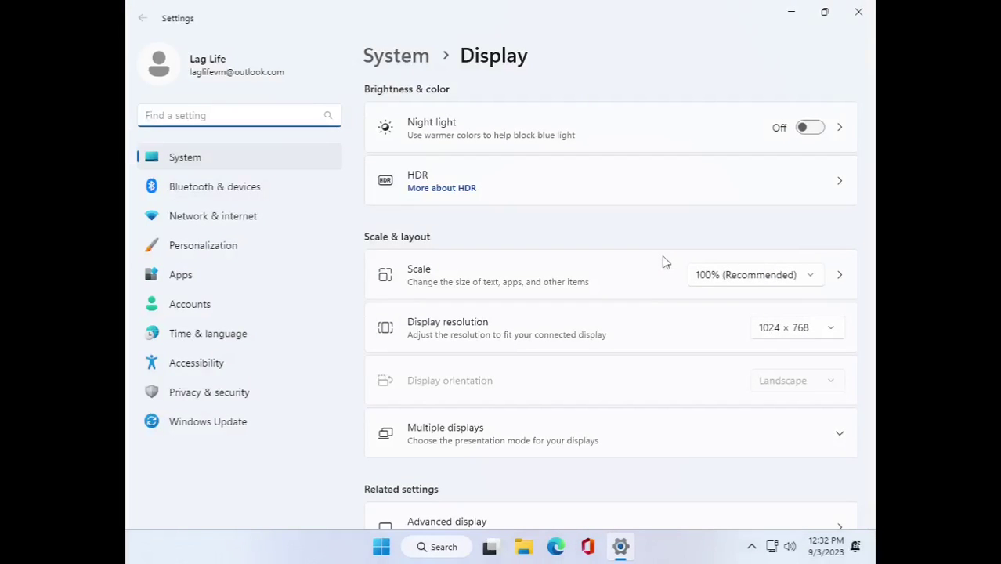
{"action": "left_click", "coordinate": [787, 329]}
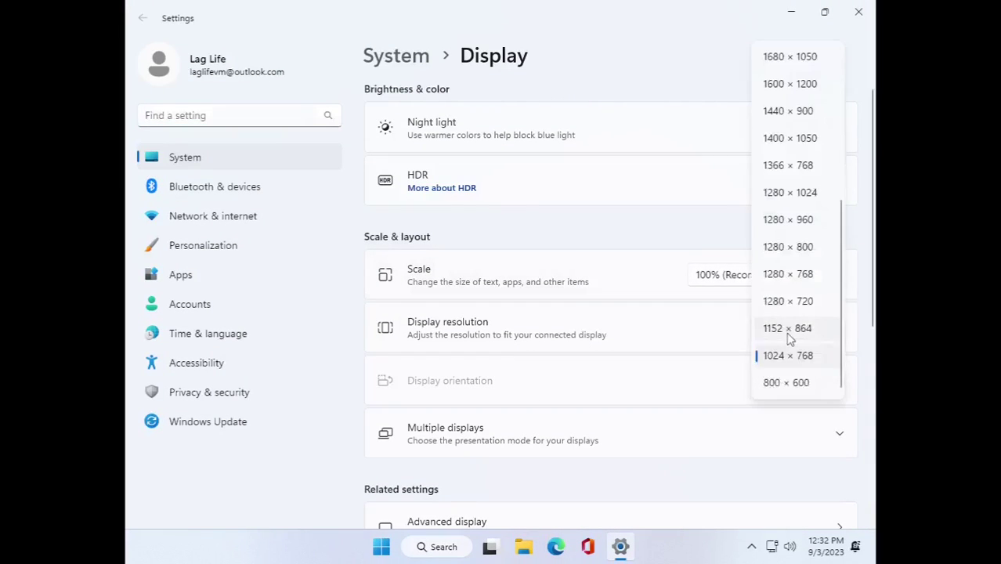
{"action": "left_click", "coordinate": [798, 167]}
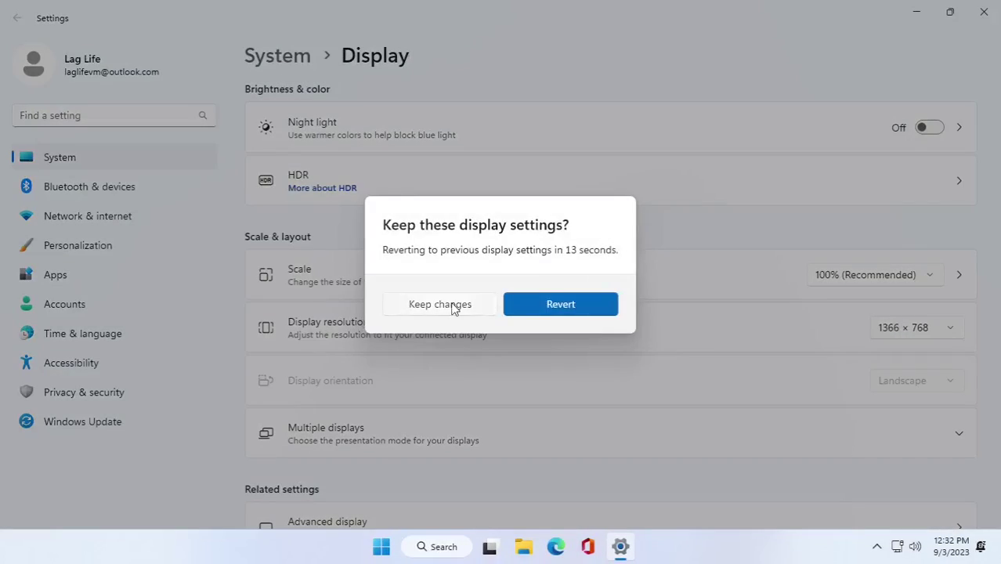
{"action": "left_click", "coordinate": [451, 307]}
Look over the Personalization settings, then close Settings.
{"action": "left_click", "coordinate": [939, 16]}
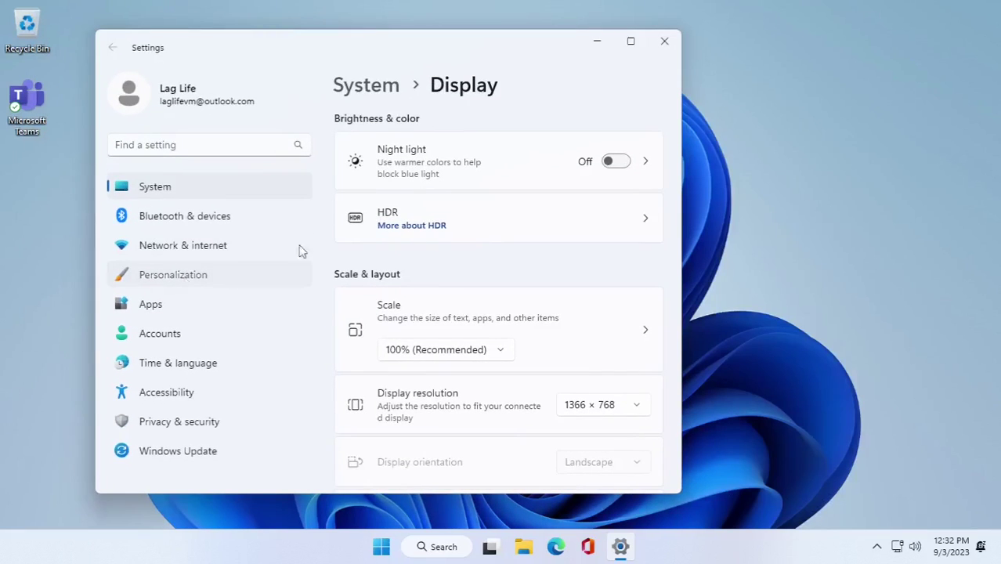
{"action": "left_click", "coordinate": [299, 271]}
{"action": "scroll", "coordinate": [610, 404], "scroll_direction": "down", "scroll_amount": 3}
{"action": "scroll", "coordinate": [610, 404], "scroll_direction": "up", "scroll_amount": 3}
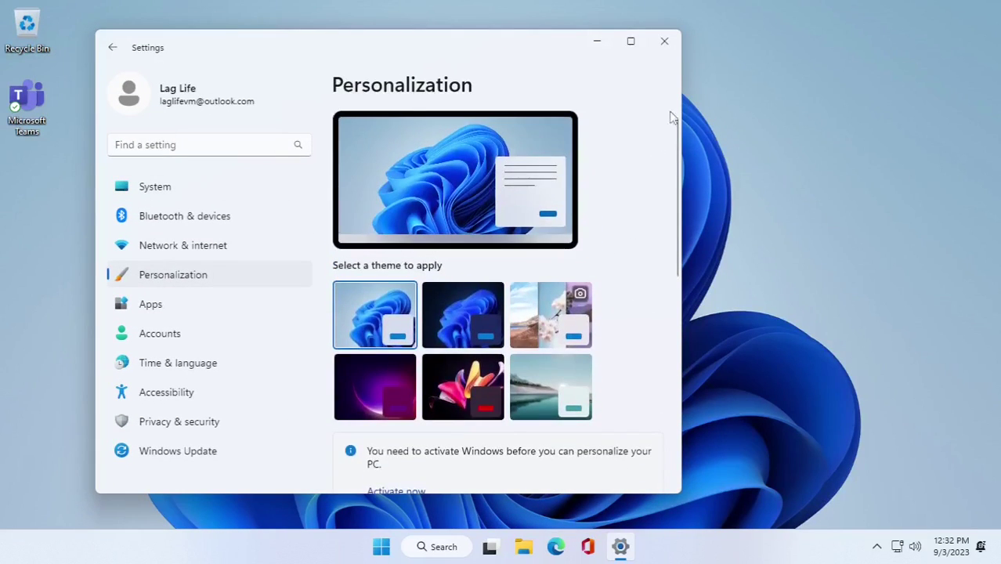
{"action": "left_click", "coordinate": [664, 41]}
{"action": "key", "text": "super+r"}
Write a Notepad note that the Windows 11 SE wallpapers aren't included, then discard it unsaved.
{"action": "type", "text": "notepad"}
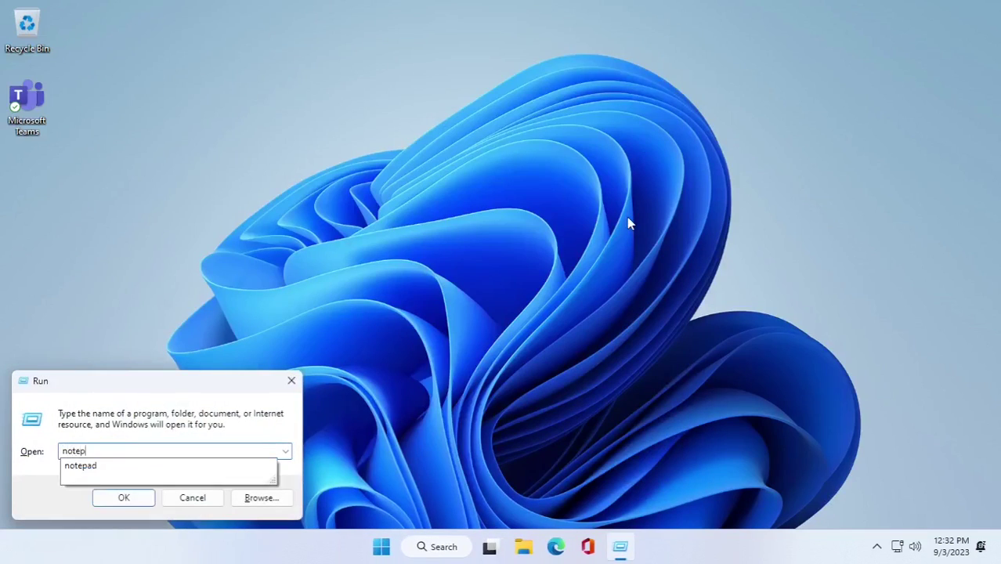
{"action": "key", "text": "Return"}
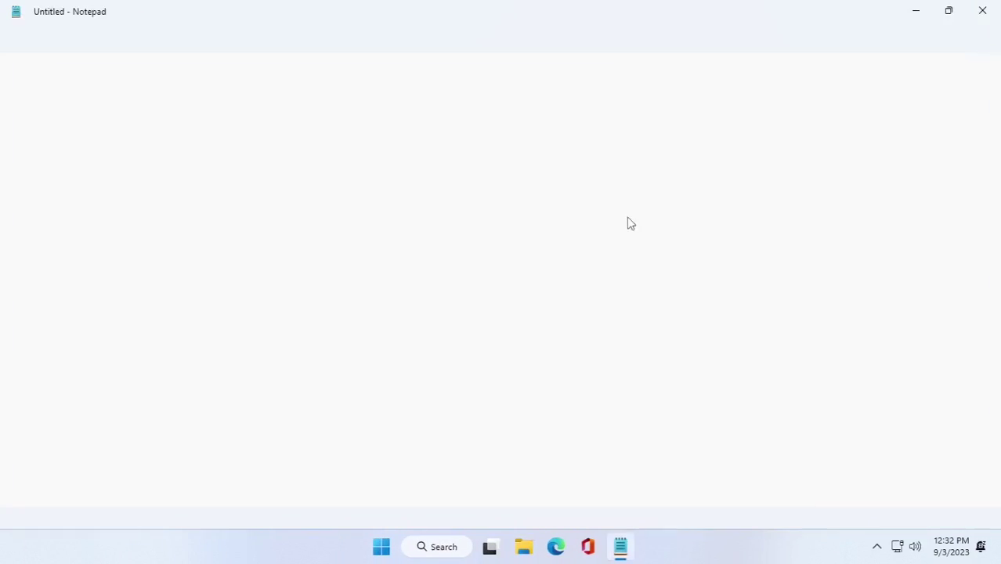
{"action": "left_click", "coordinate": [947, 10]}
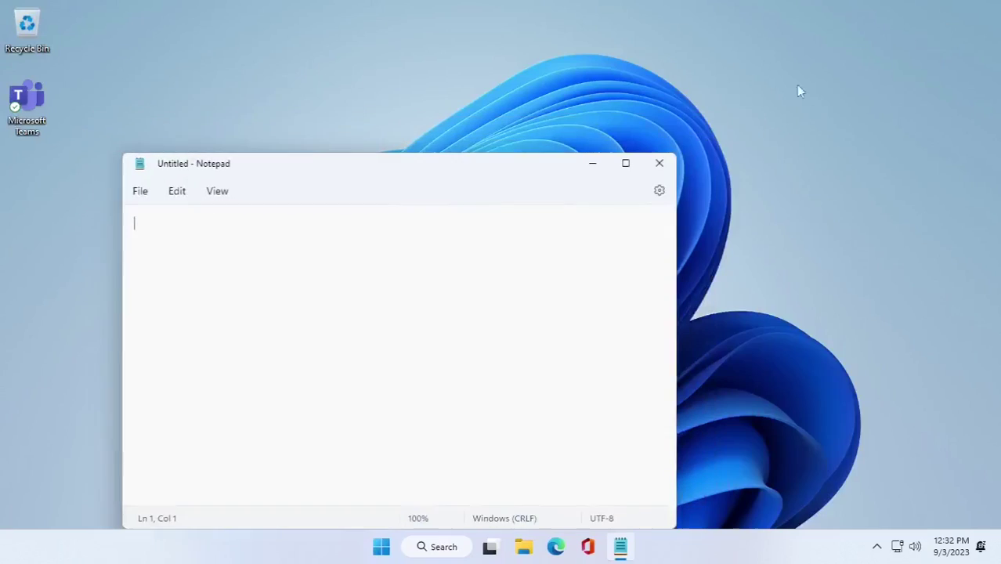
{"action": "left_click_drag", "start_coordinate": [410, 165], "coordinate": [480, 126]}
{"action": "type", "text": "Seems like the special Windows 11 SE wallpapers shown in the Surface Laptop SE \"ad"}
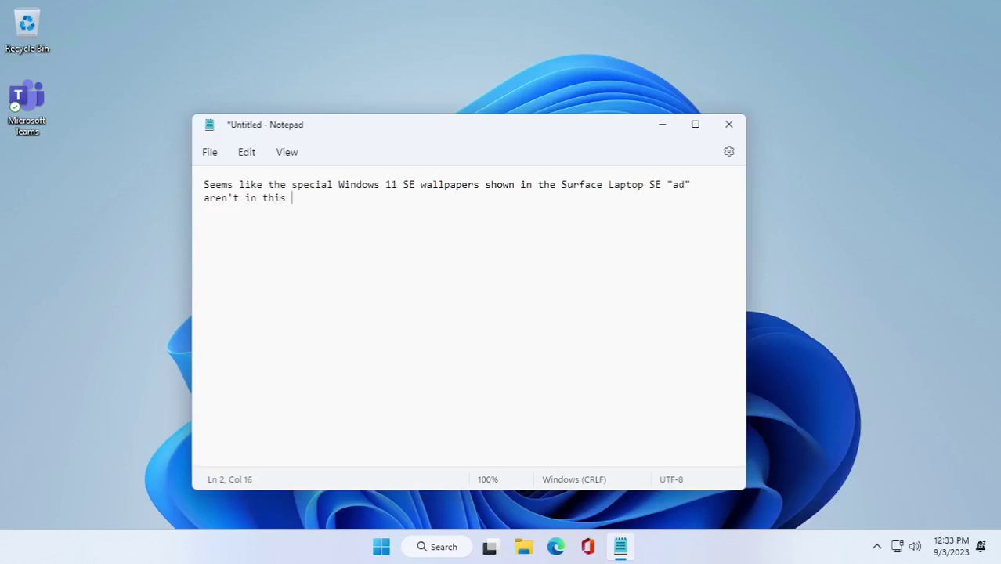
{"action": "type", "text": "e."}
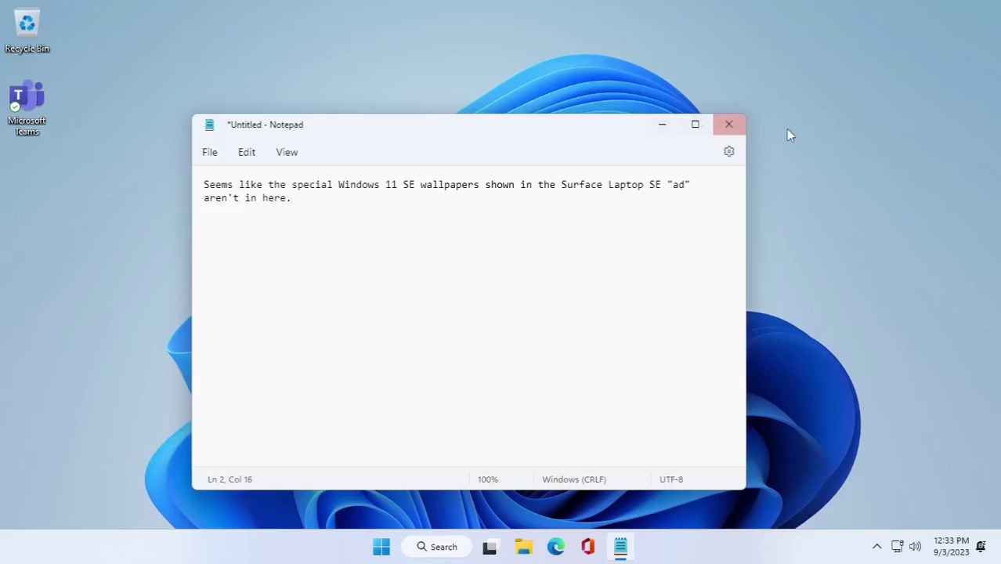
{"action": "left_click", "coordinate": [728, 124]}
{"action": "left_click", "coordinate": [466, 342]}
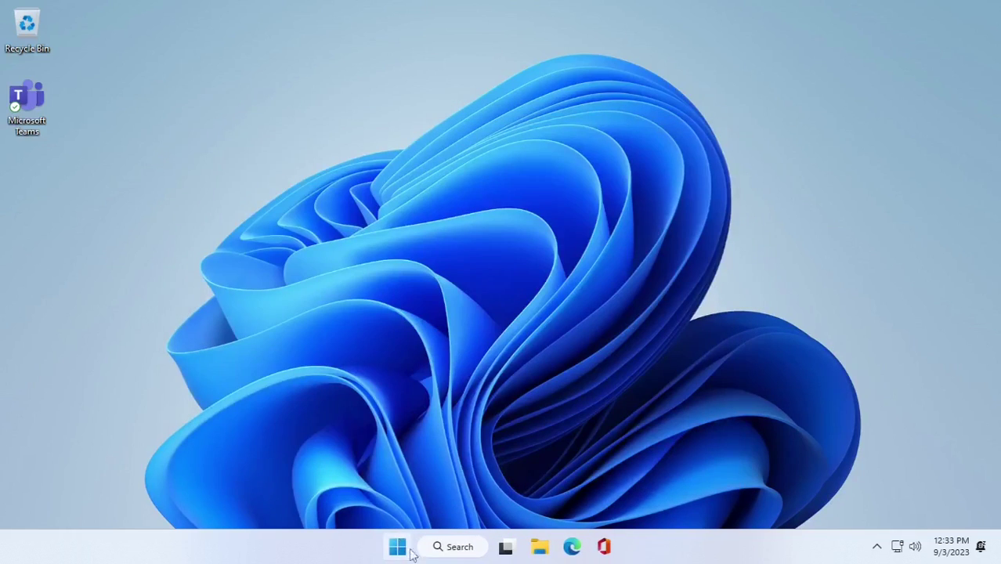
Open the power options from the Start menu.
{"action": "left_click", "coordinate": [395, 546]}
{"action": "left_click", "coordinate": [681, 496]}
{"action": "left_click", "coordinate": [696, 467]}
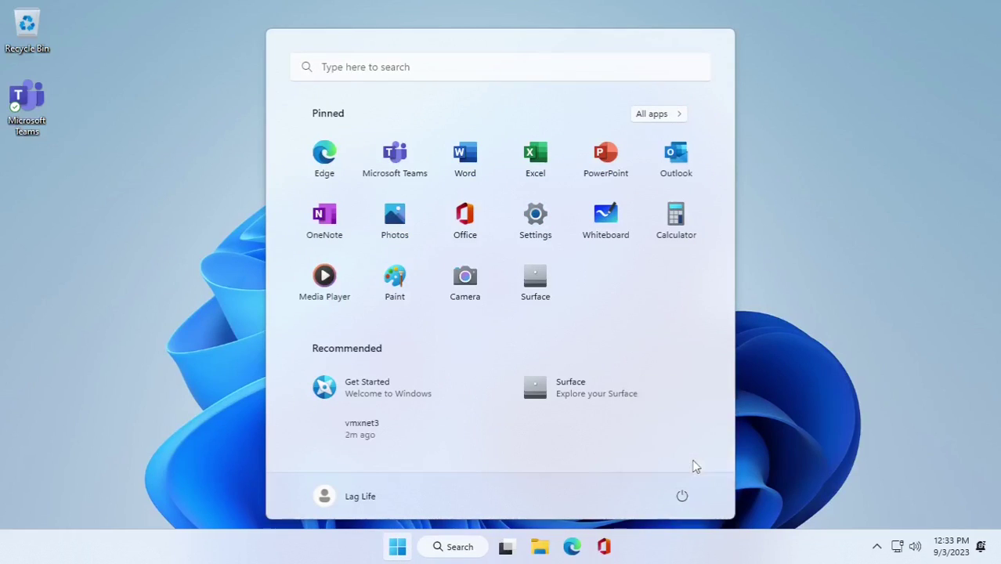